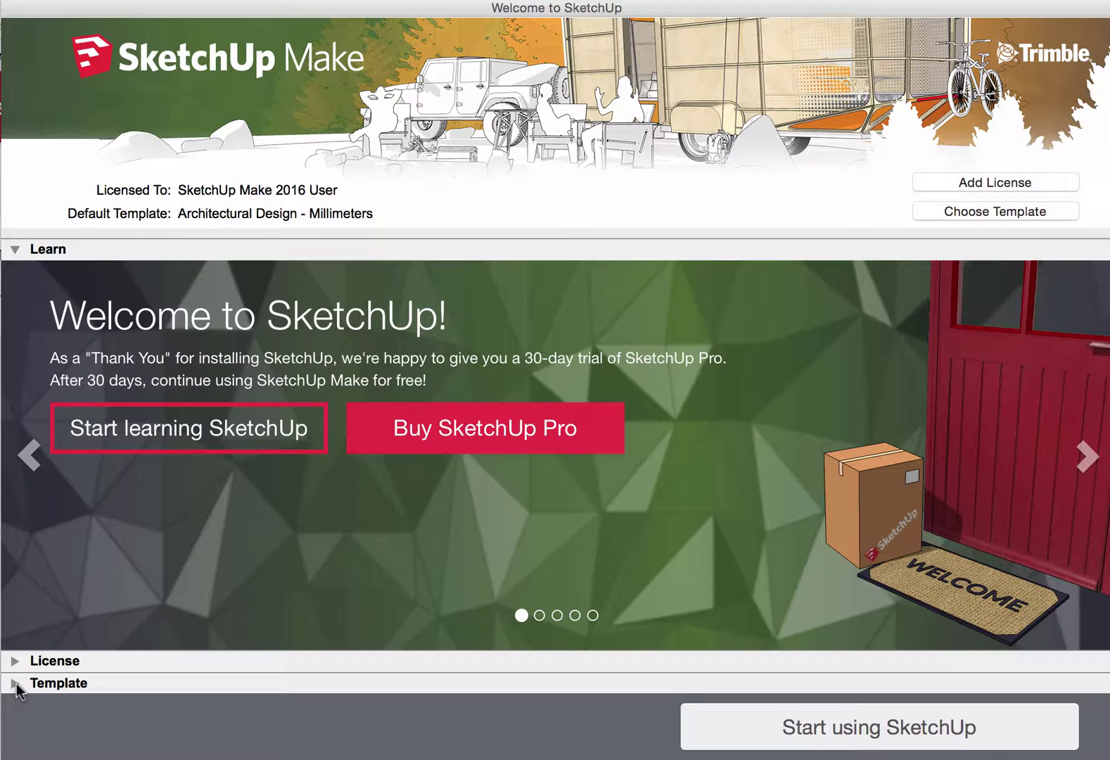
# Pick Architectural Design - Millimeters from the Welcome window's template list.
pyautogui.click(15, 682)
pyautogui.click(145, 567)
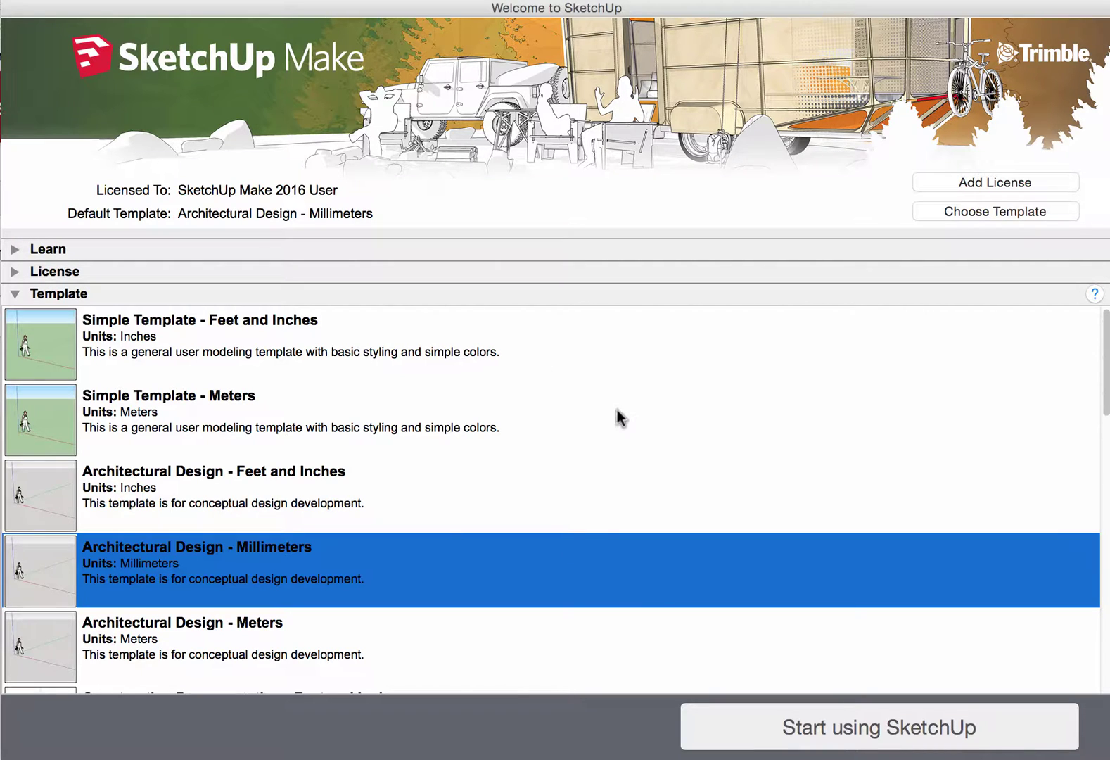
# Start a new model, move the Components panel aside and select the scale figure.
pyautogui.click(849, 732)
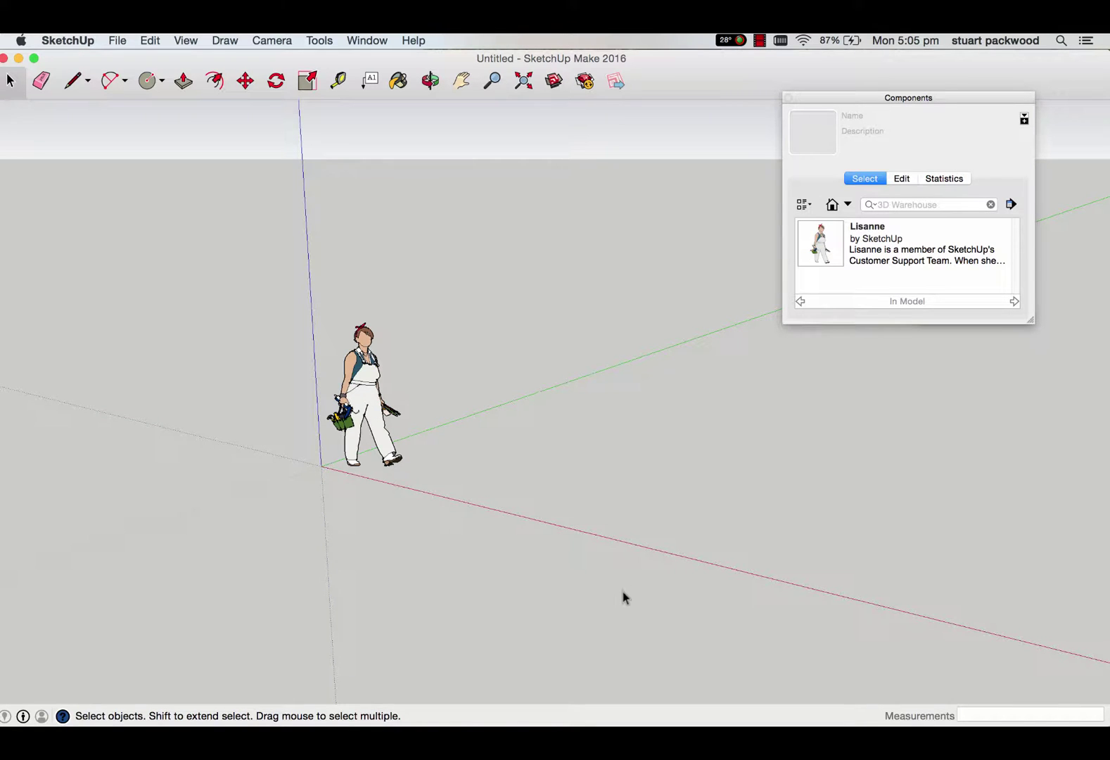
pyautogui.moveTo(842, 107); pyautogui.dragTo(857, 170)
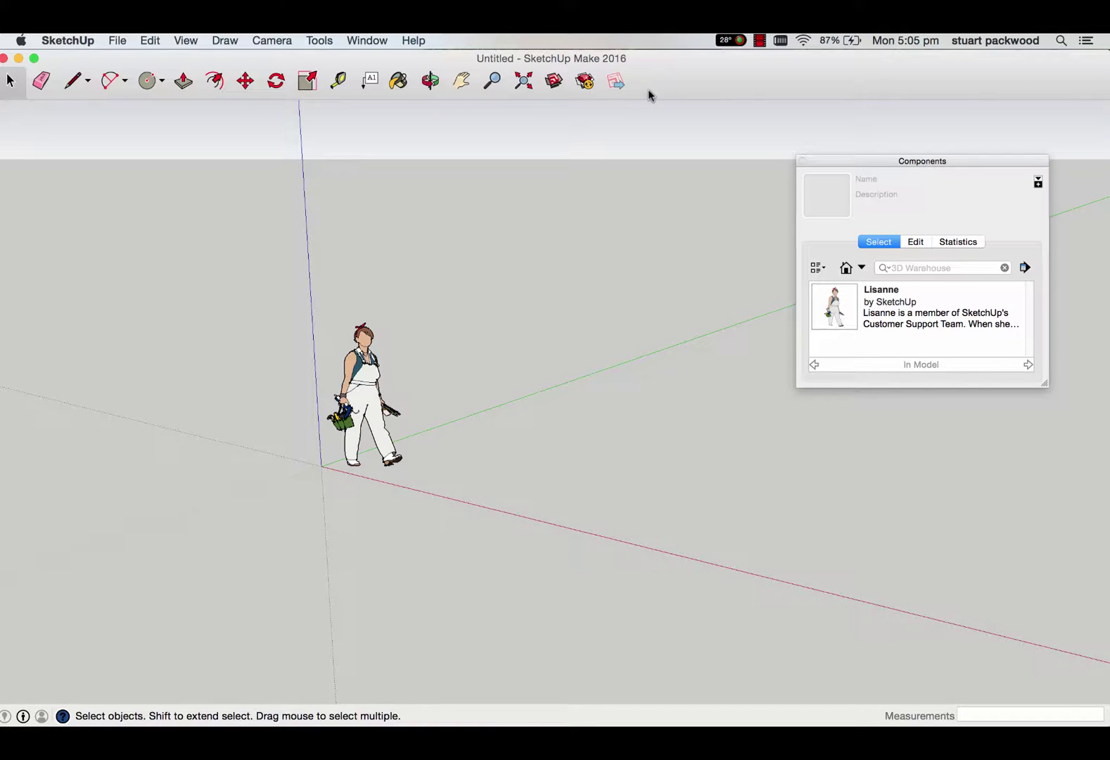
pyautogui.click(362, 388)
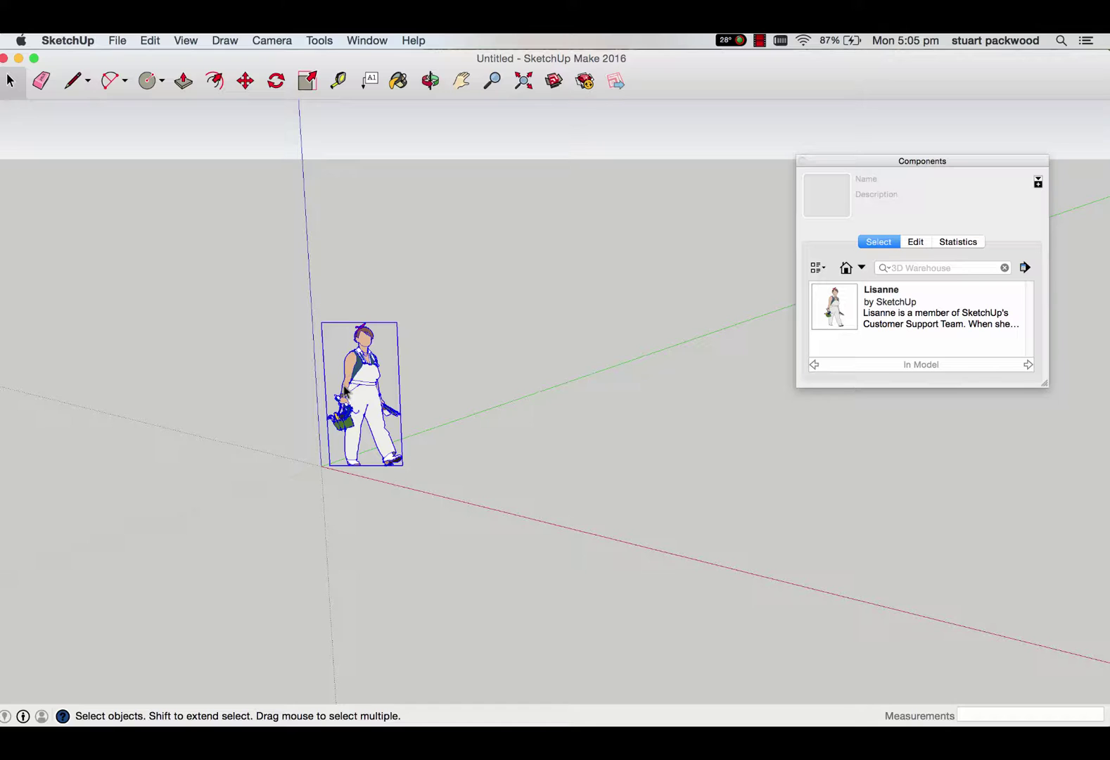
# Show the Large Tool Set palette from View > Tool Palettes and reposition it.
pyautogui.click(189, 42)
pyautogui.moveTo(225, 59)
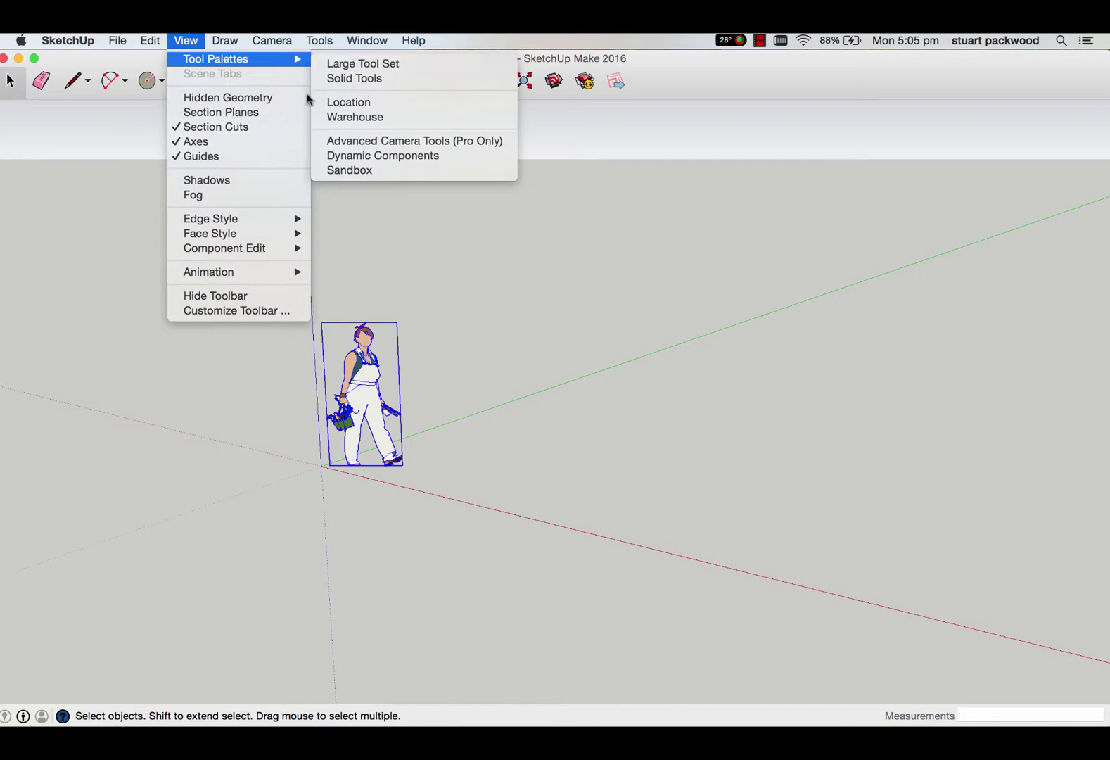
pyautogui.click(363, 64)
pyautogui.moveTo(112, 124); pyautogui.dragTo(83, 157)
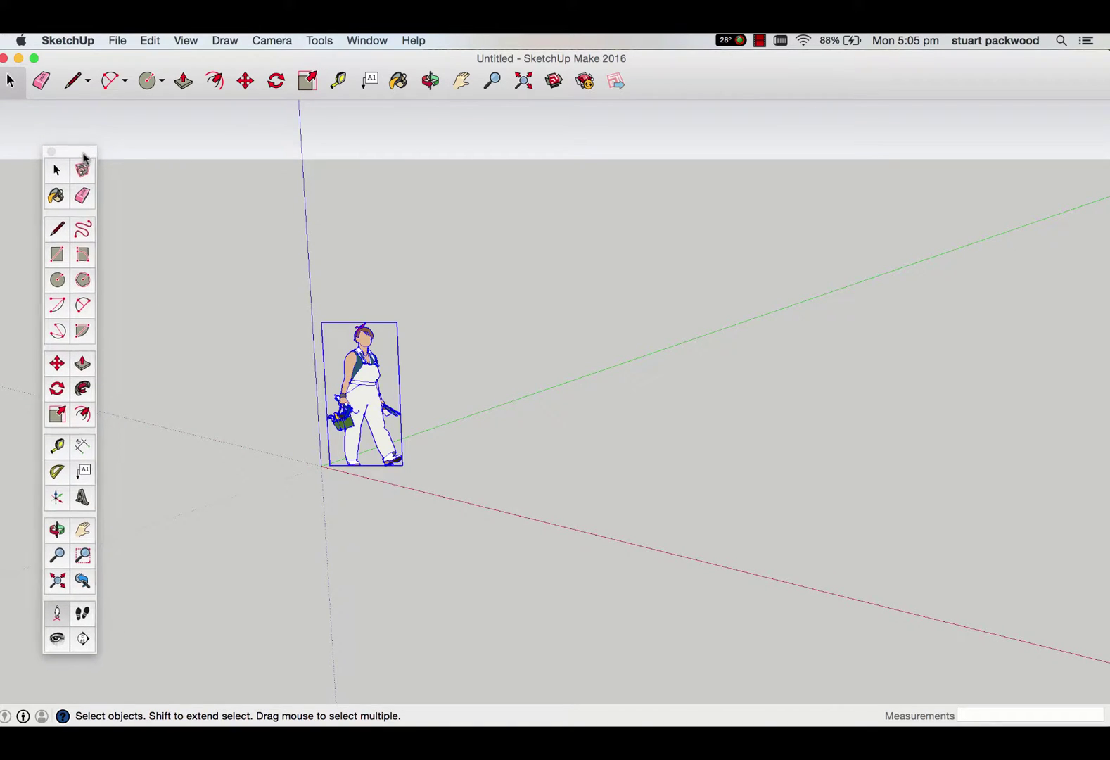
# Draw a 6015mm by 13572mm rectangle from the axis origin as the floor.
pyautogui.click(53, 254)
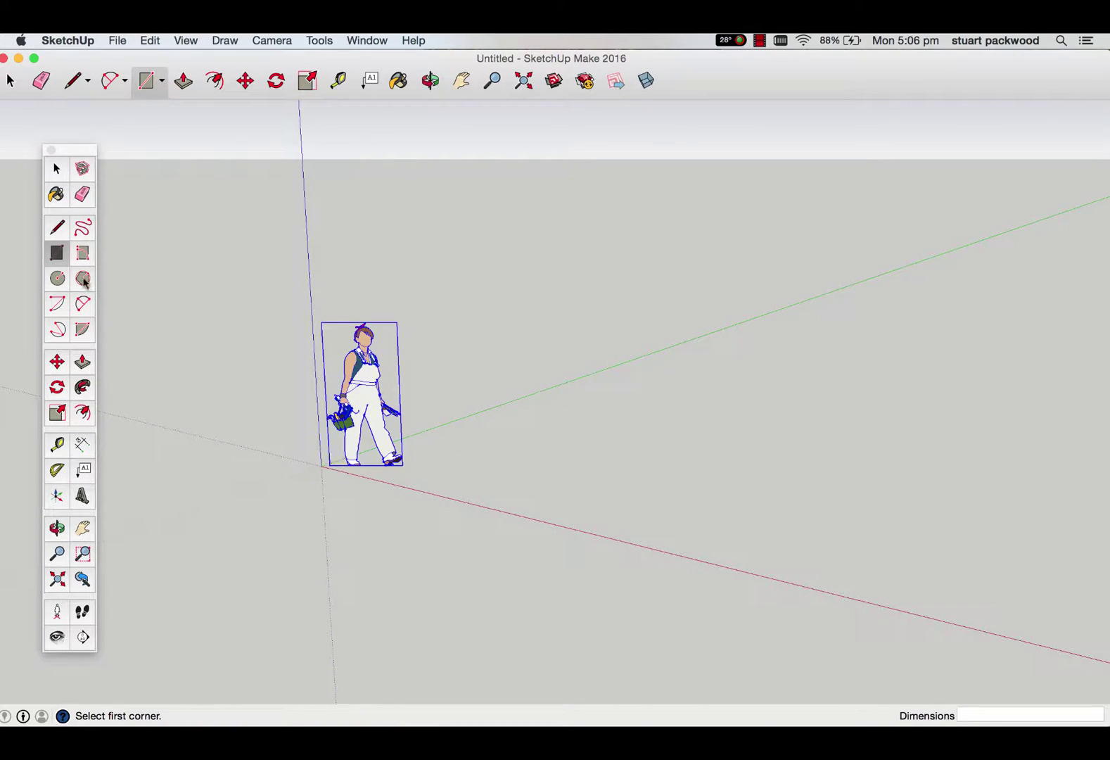
pyautogui.click(322, 466)
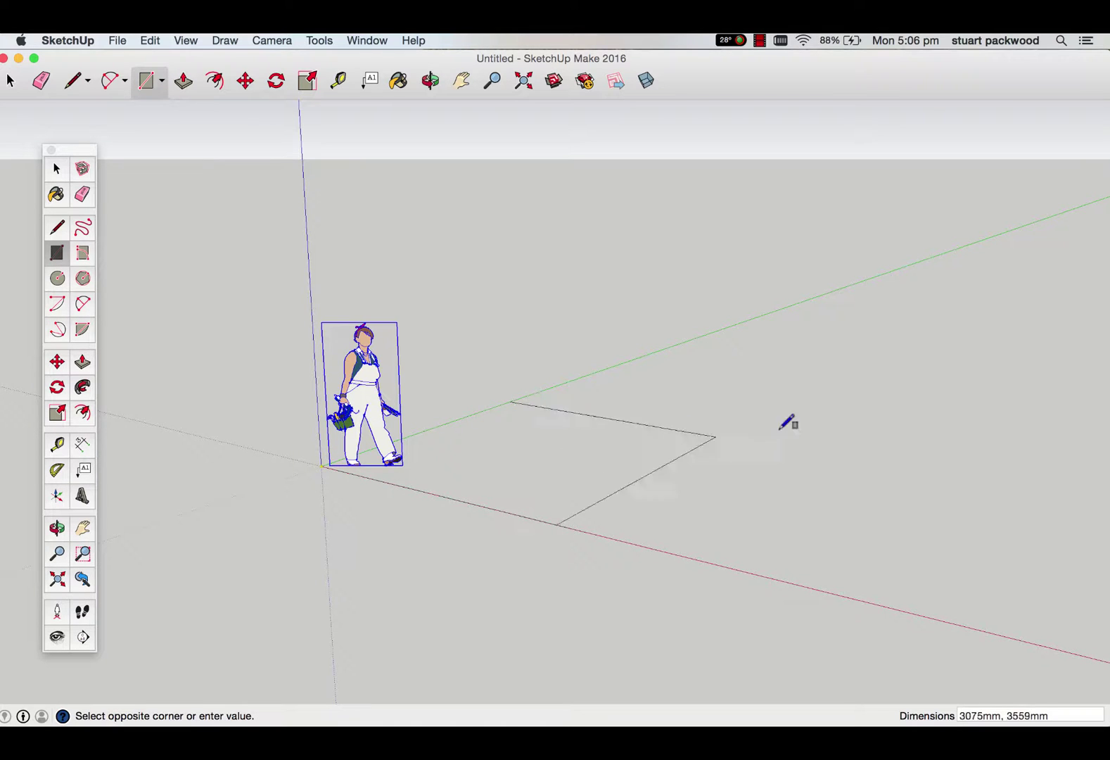
pyautogui.click(1053, 341)
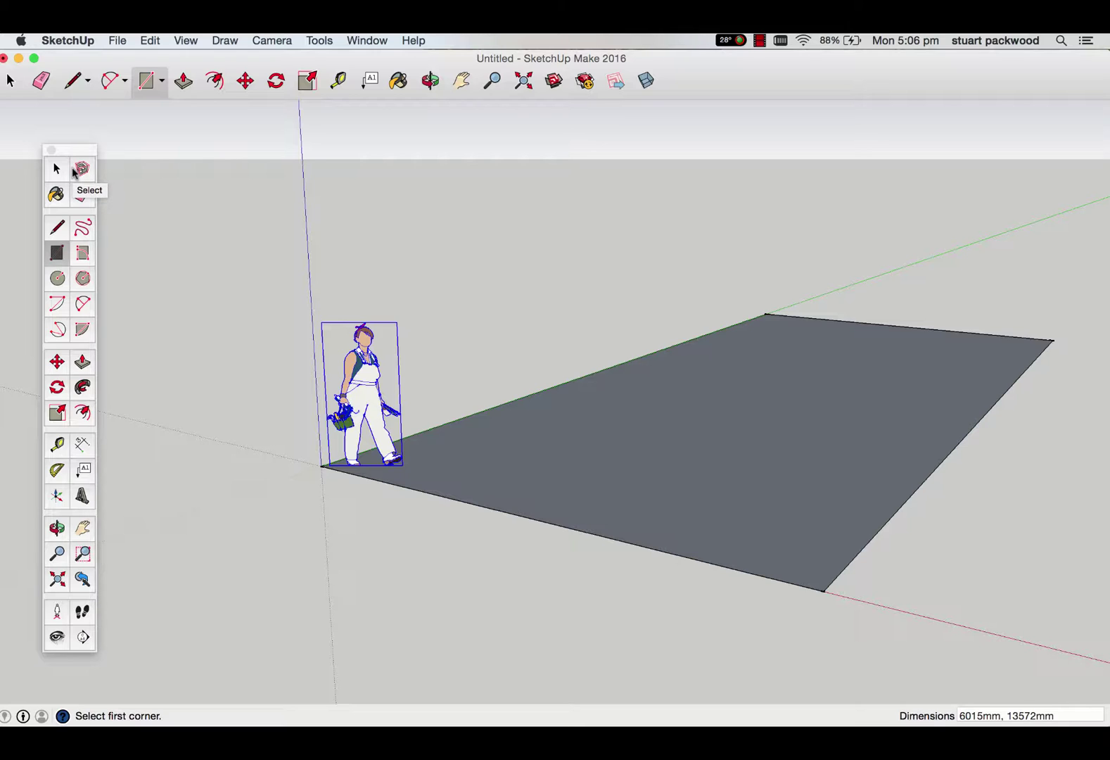
# Offset the floor rectangle's outline 300mm inward to create a wall border strip.
pyautogui.click(83, 416)
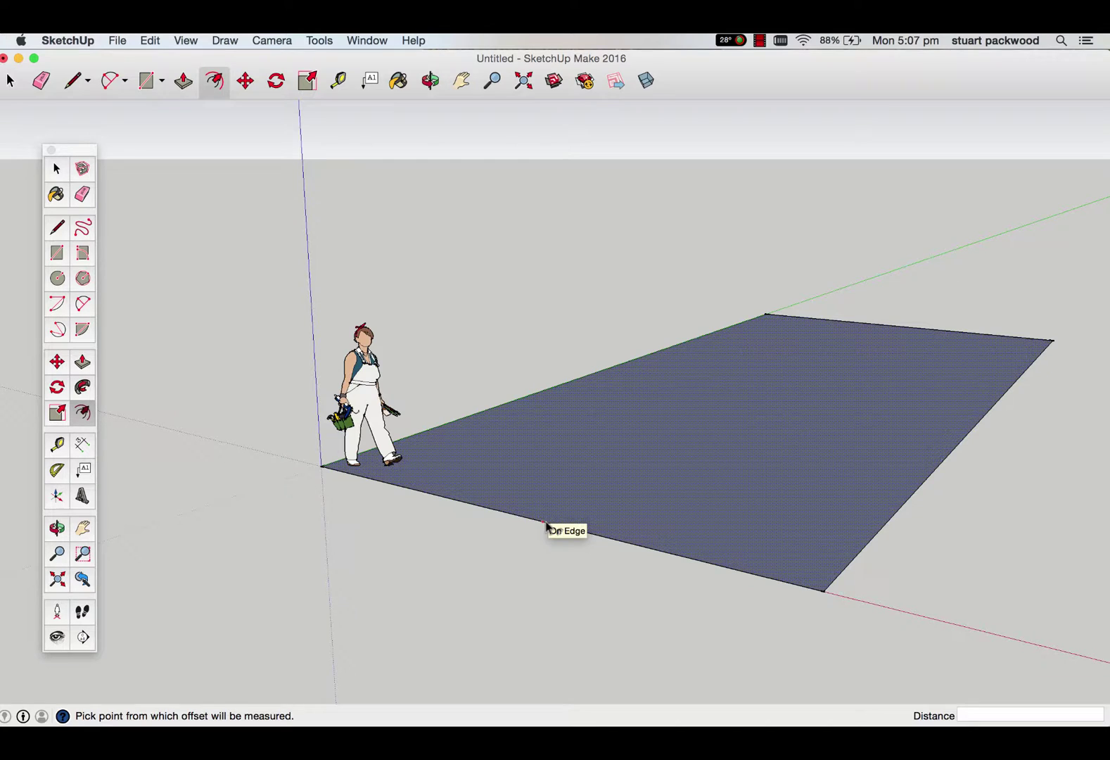
pyautogui.click(545, 524)
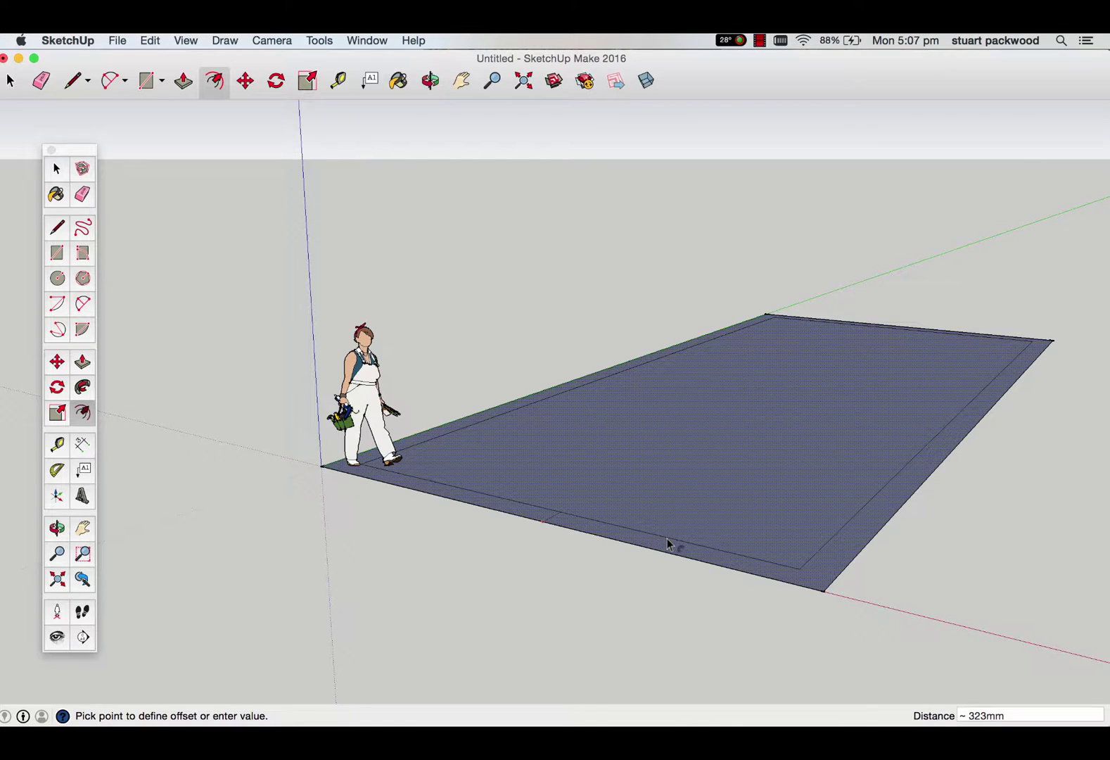
pyautogui.write('300')
pyautogui.press('Return')
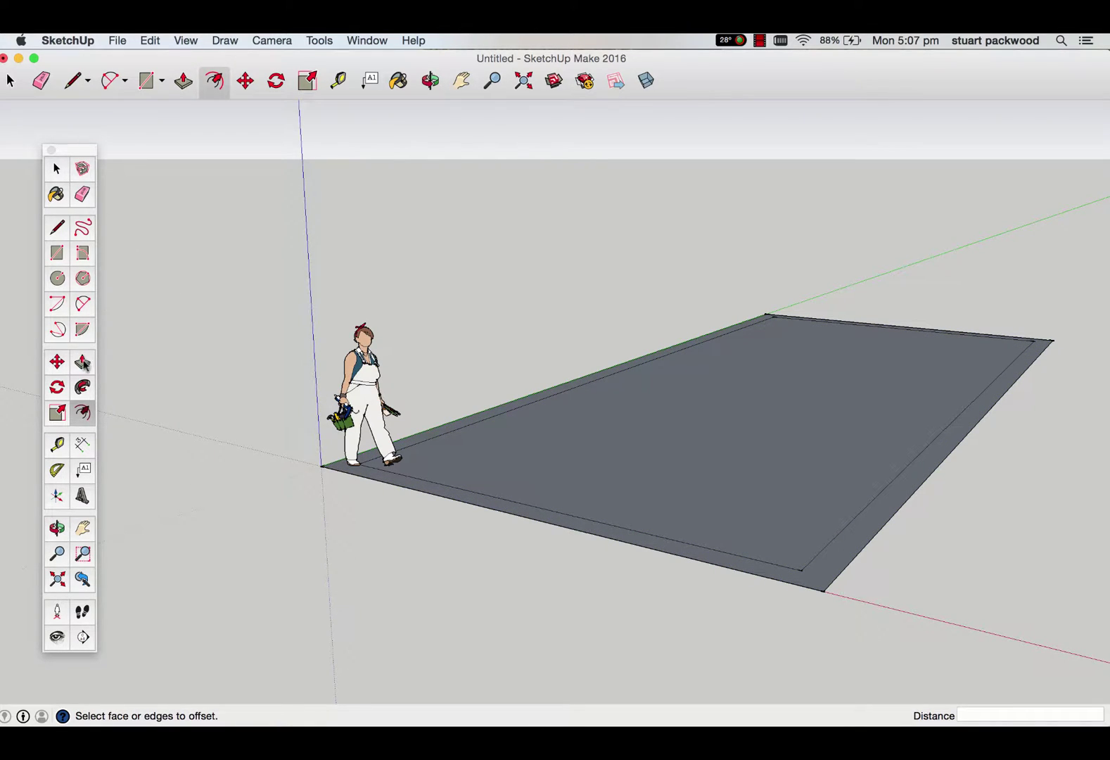
# Push/pull the 300mm border strip up 2400mm into walls.
pyautogui.click(81, 362)
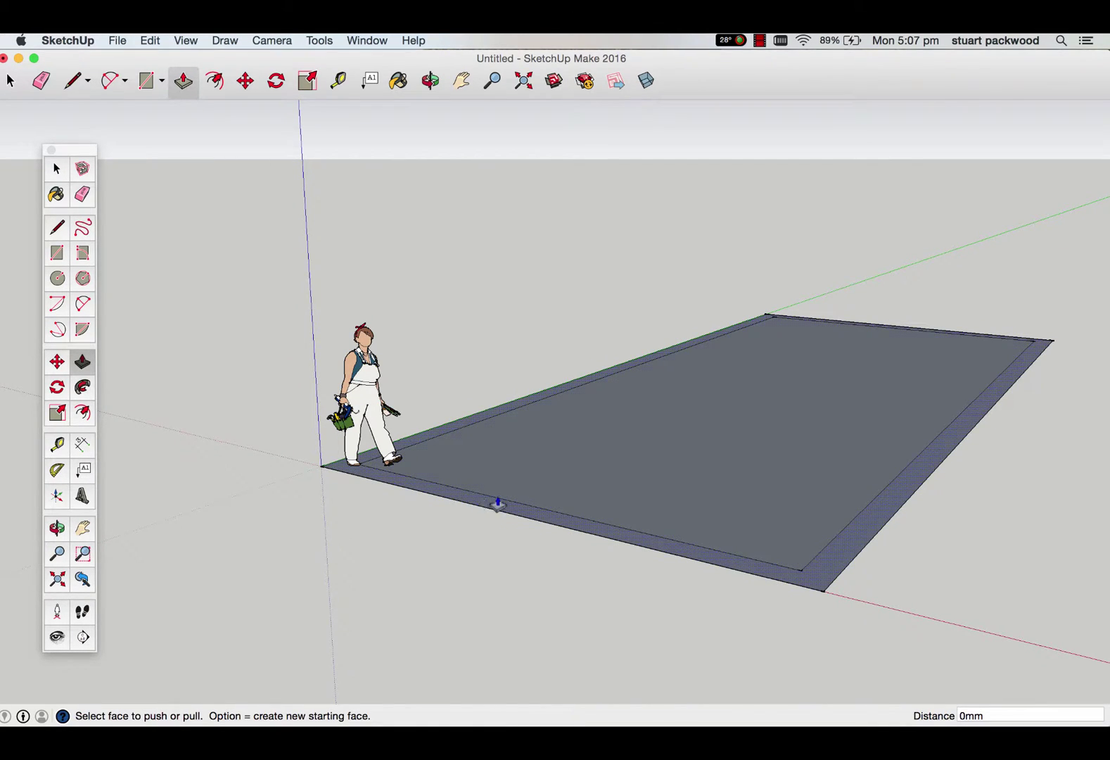
pyautogui.moveTo(493, 508); pyautogui.dragTo(487, 291)
pyautogui.write('2400')
pyautogui.press('Return')
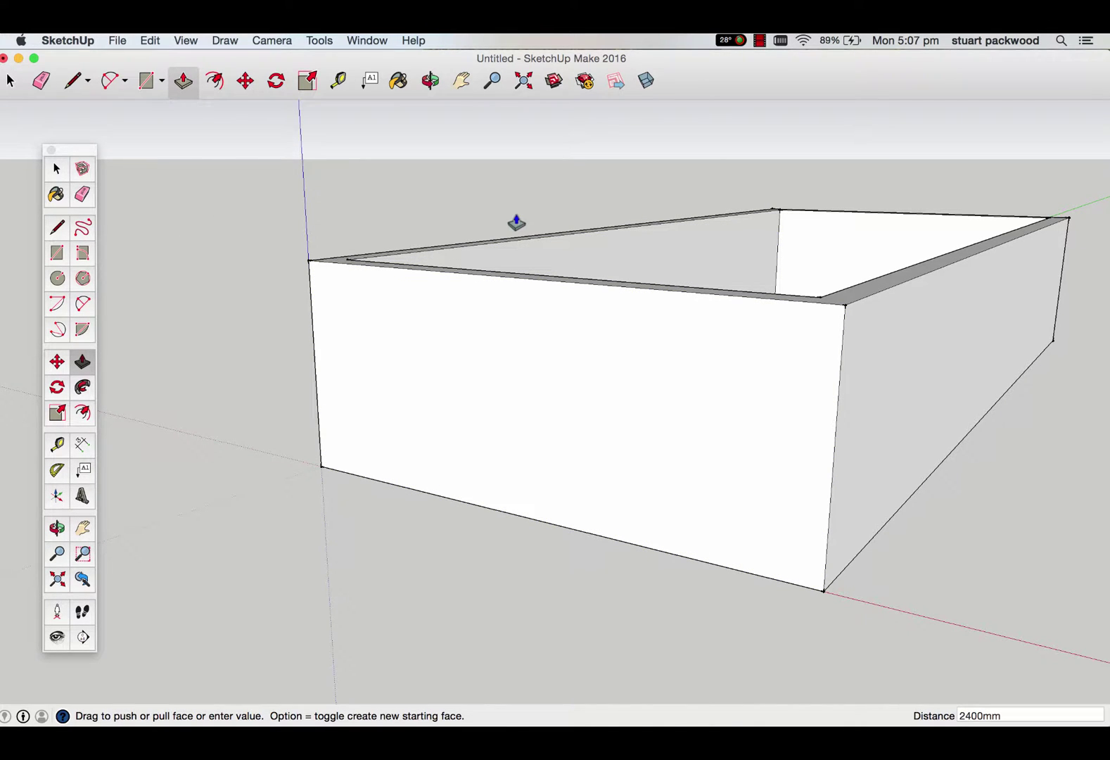
# Orbit into the walled enclosure, then select and delete the scale figure inside it.
pyautogui.press('o')
pyautogui.moveTo(565, 228); pyautogui.dragTo(567, 294)
pyautogui.scroll(3, 416, 327)
pyautogui.scroll(-1, 416, 328)
pyautogui.moveTo(486, 314); pyautogui.dragTo(575, 365)
pyautogui.scroll(2, 659, 374)
pyautogui.scroll(-2, 674, 367)
pyautogui.moveTo(674, 367); pyautogui.dragTo(530, 369)
pyautogui.click(56, 169)
pyautogui.click(273, 375)
pyautogui.press('Delete')
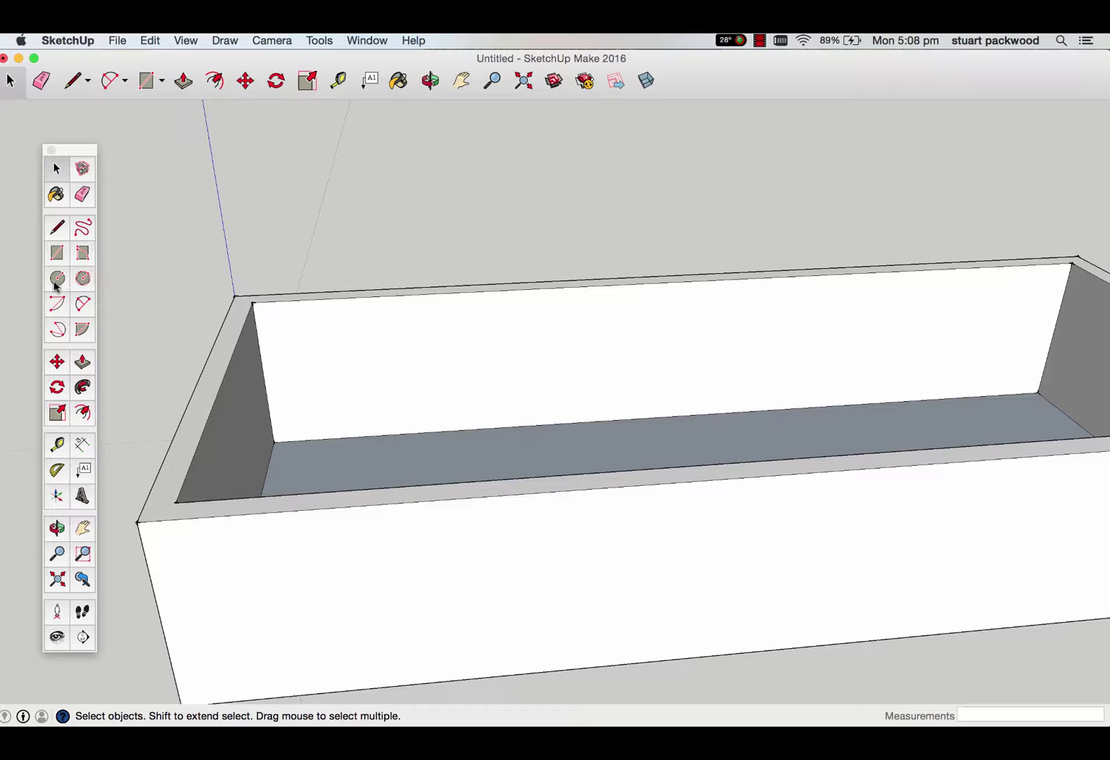
# Place Tape Measure guides 500mm from the wall end, 1000mm from the midpoint, 200mm below the top.
pyautogui.click(58, 445)
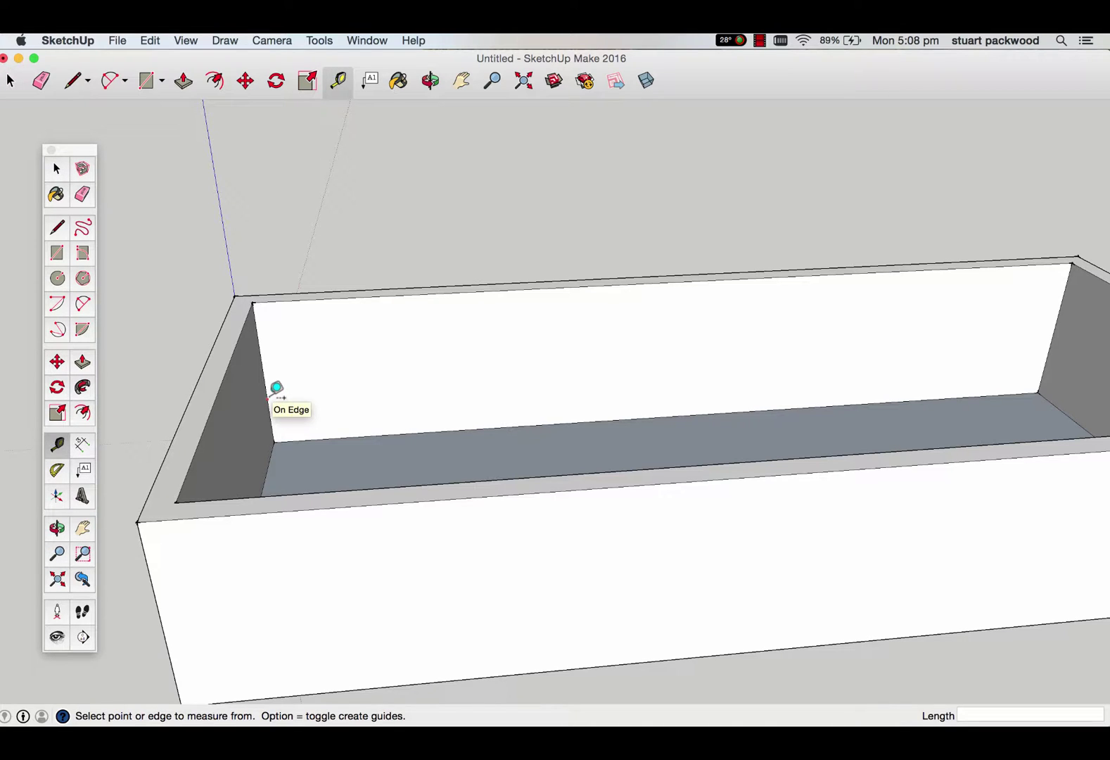
pyautogui.click(276, 388)
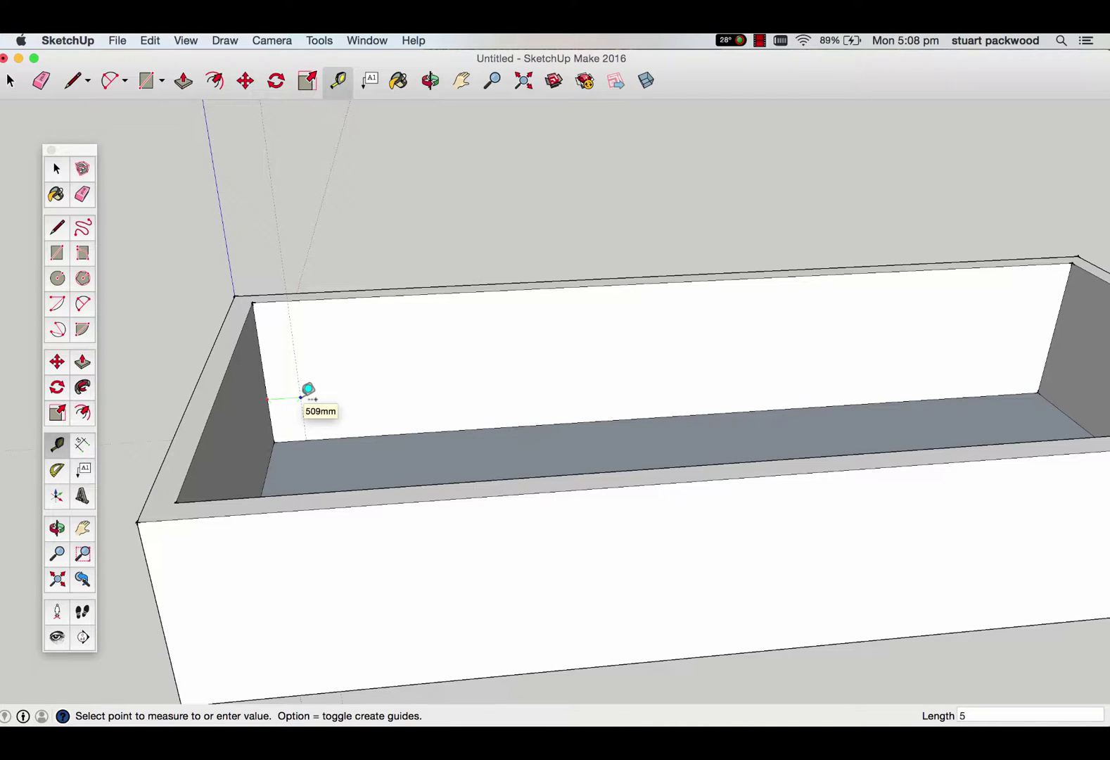
pyautogui.click(308, 390)
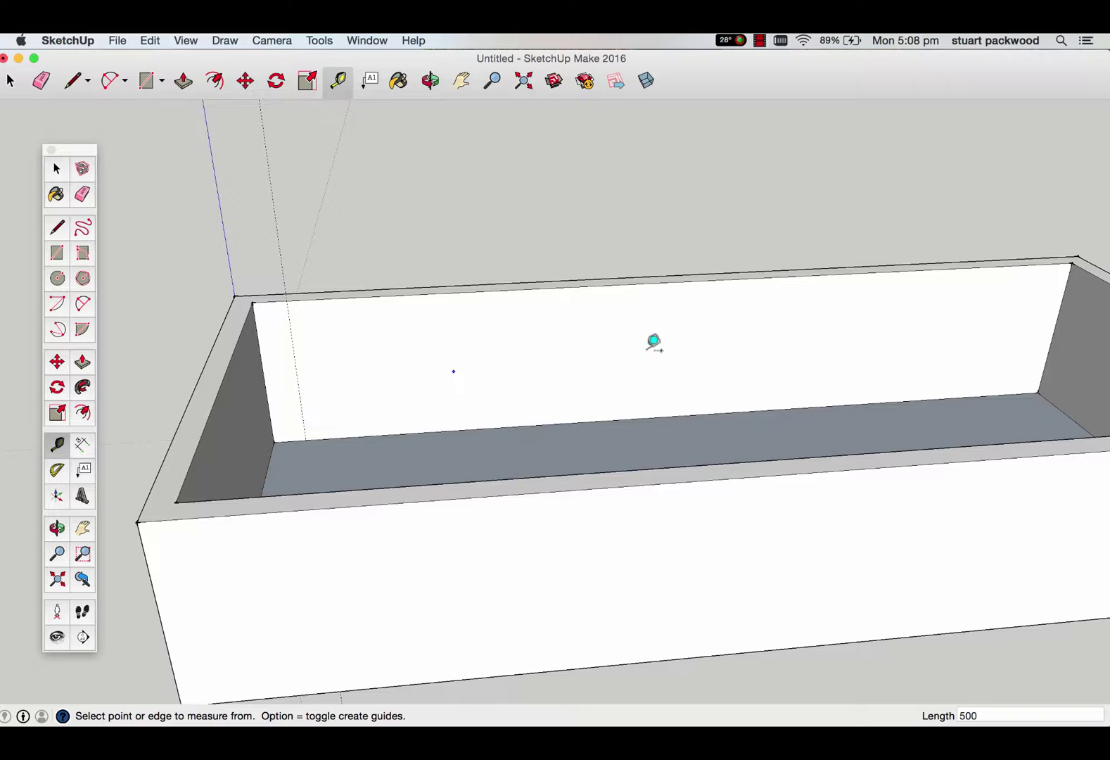
pyautogui.click(1062, 321)
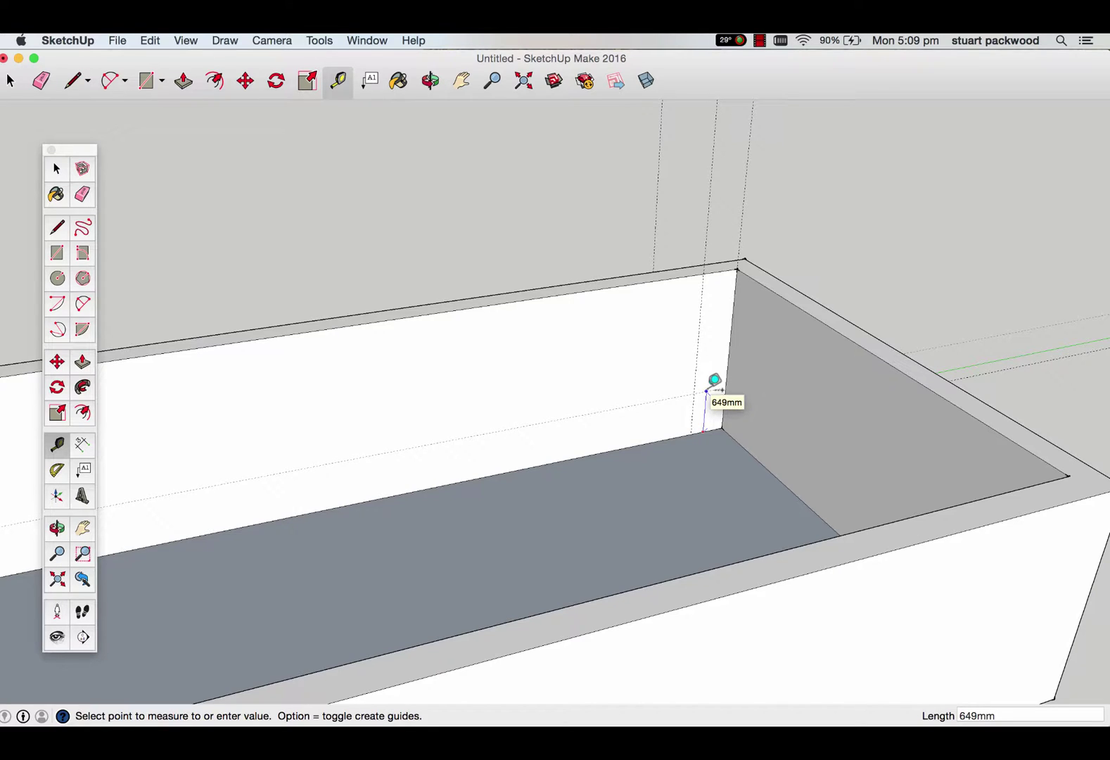
pyautogui.write('10000')
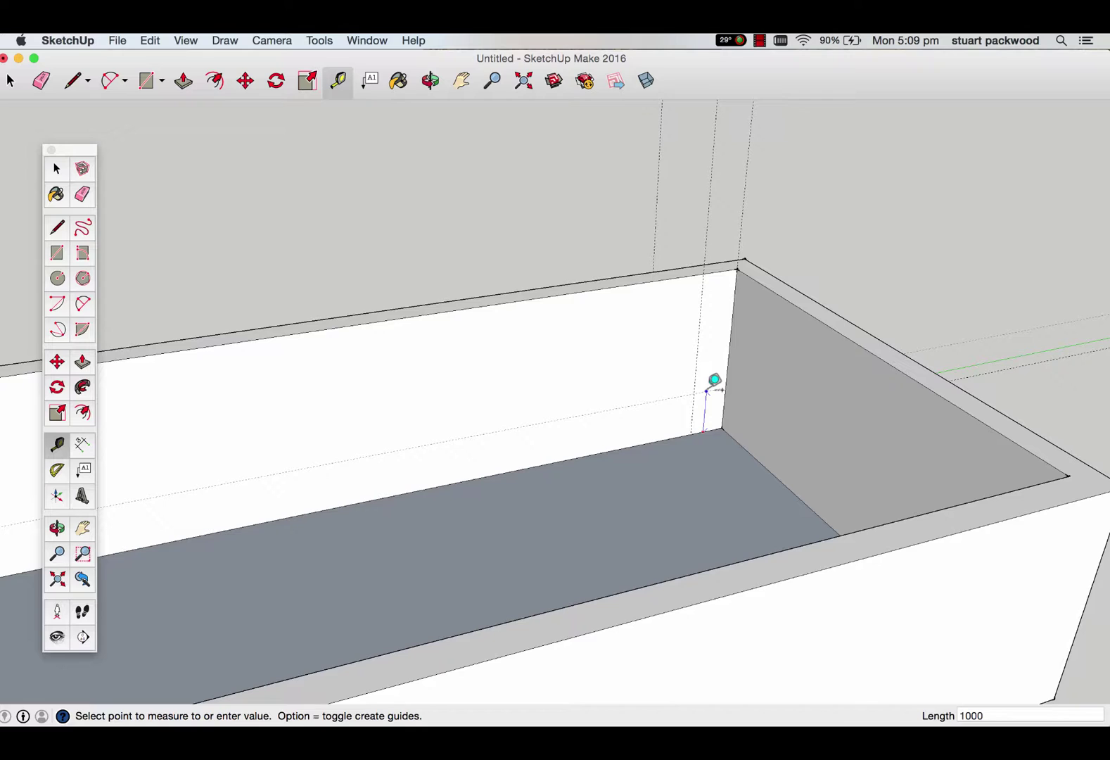
pyautogui.press('Return')
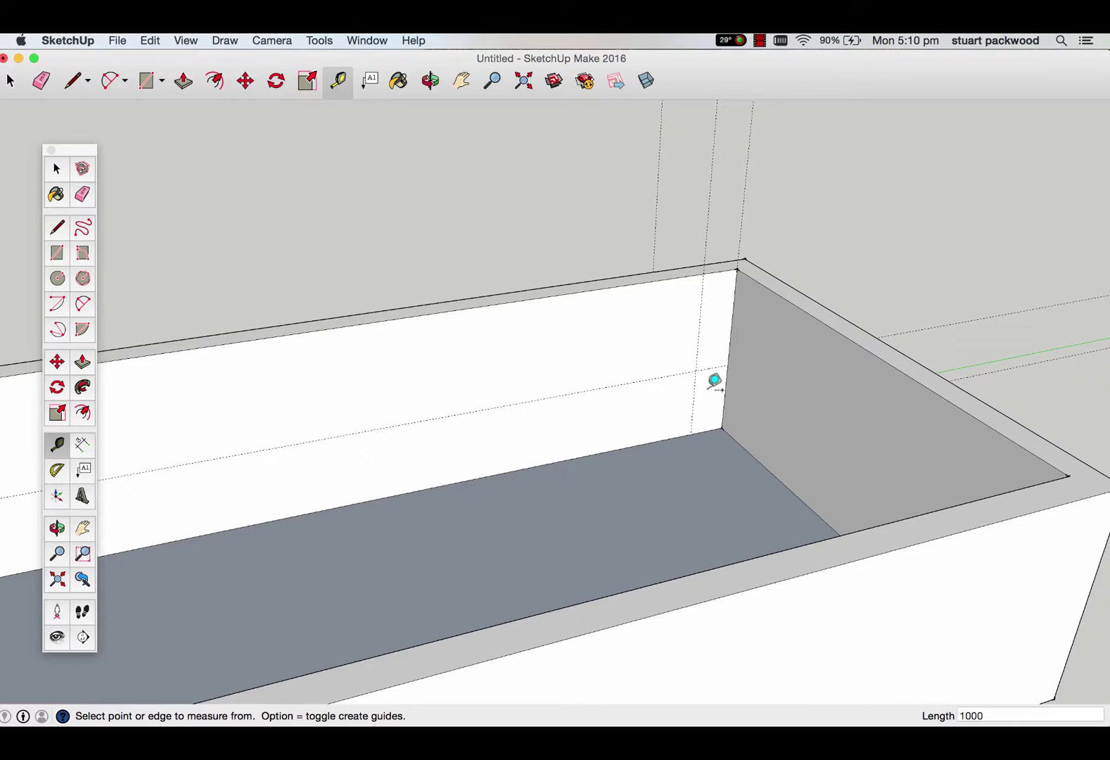
pyautogui.click(661, 269)
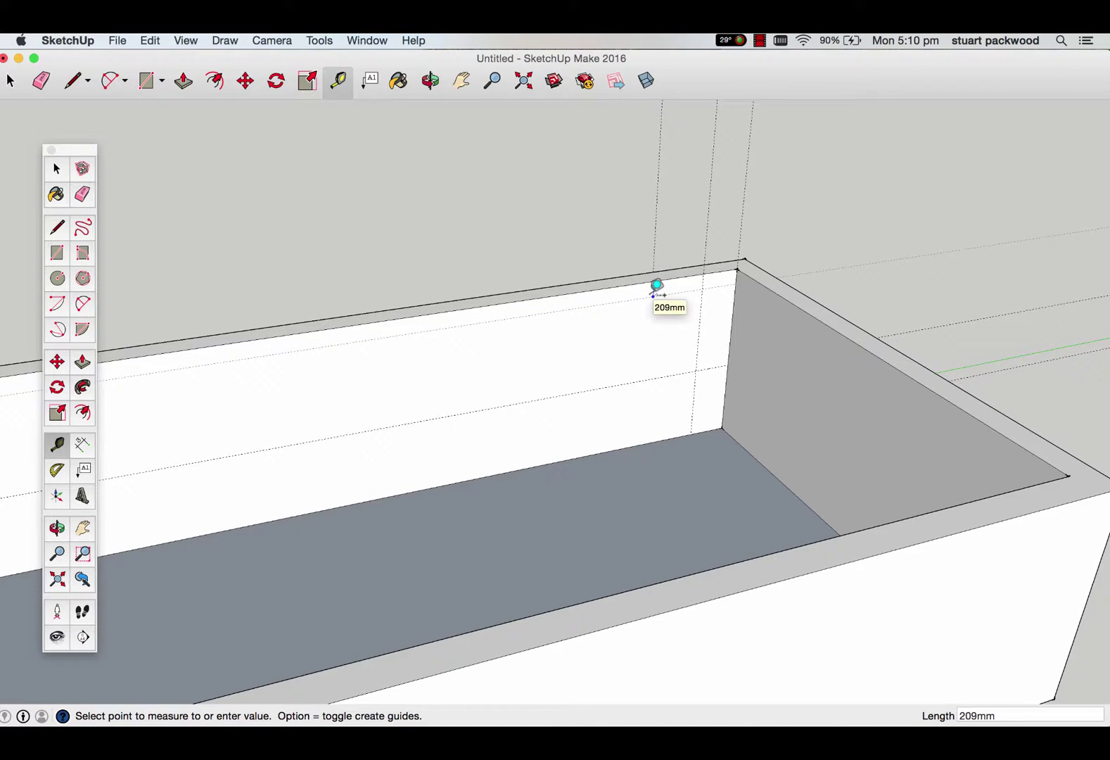
pyautogui.press('Return')
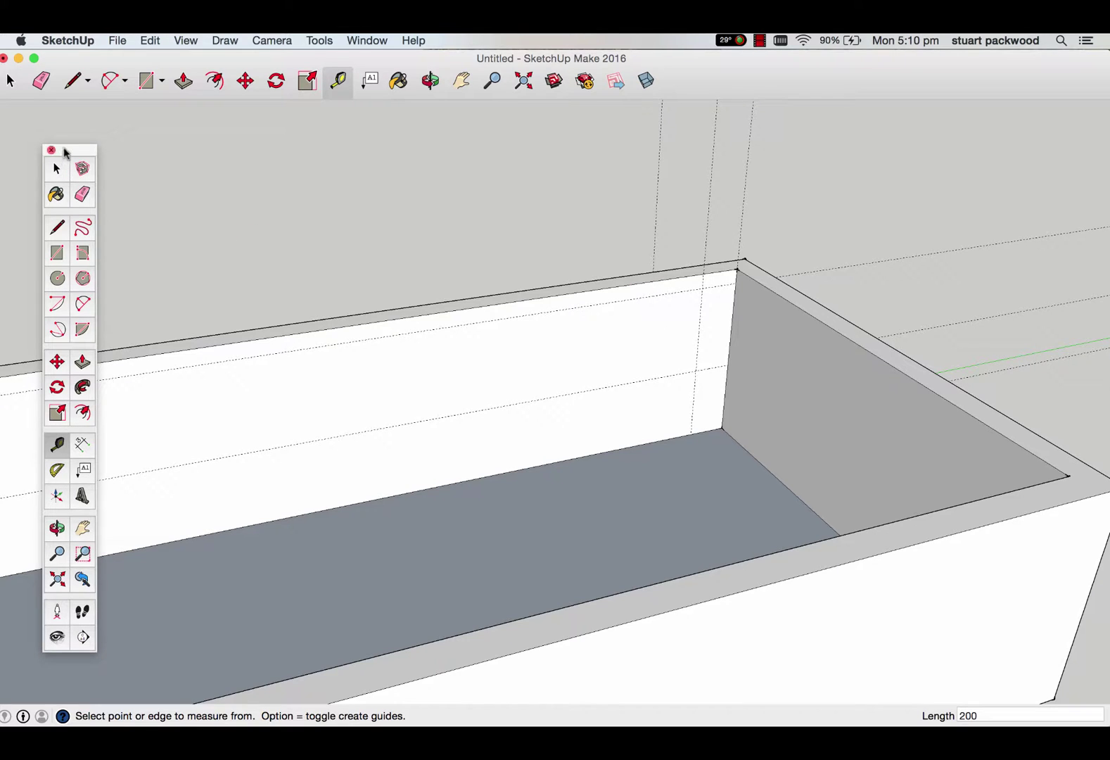
pyautogui.moveTo(65, 153); pyautogui.dragTo(62, 164)
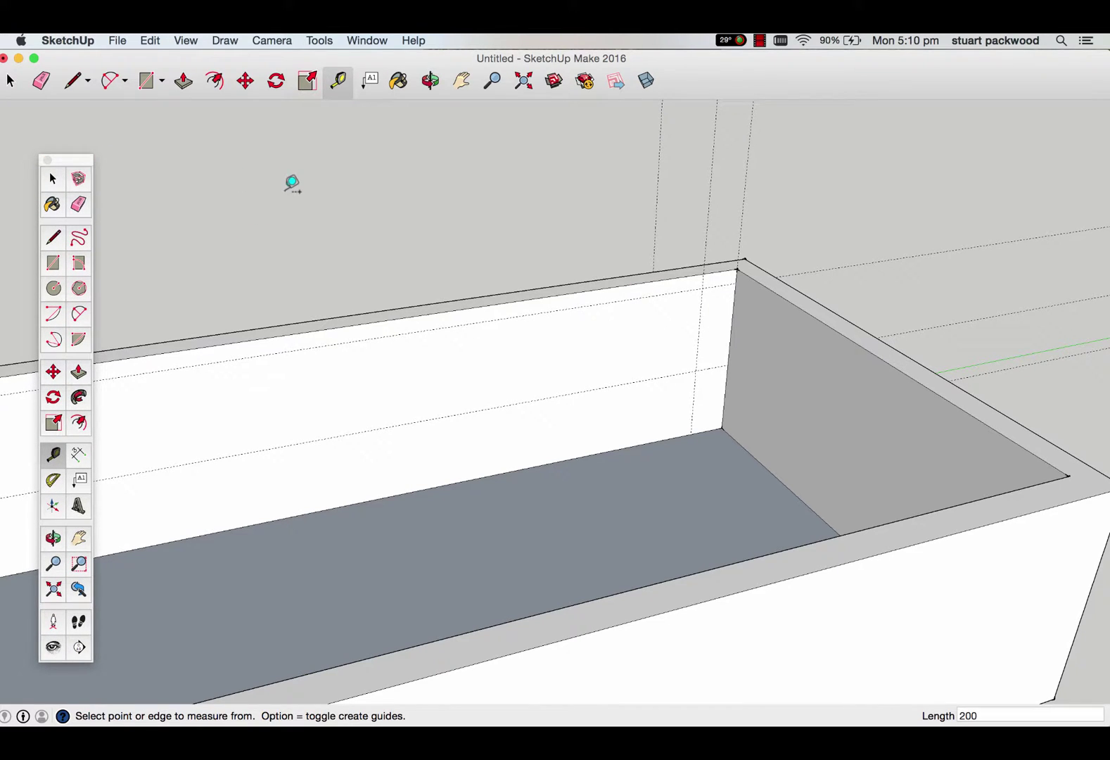
pyautogui.press('o')
pyautogui.moveTo(334, 250); pyautogui.dragTo(573, 293)
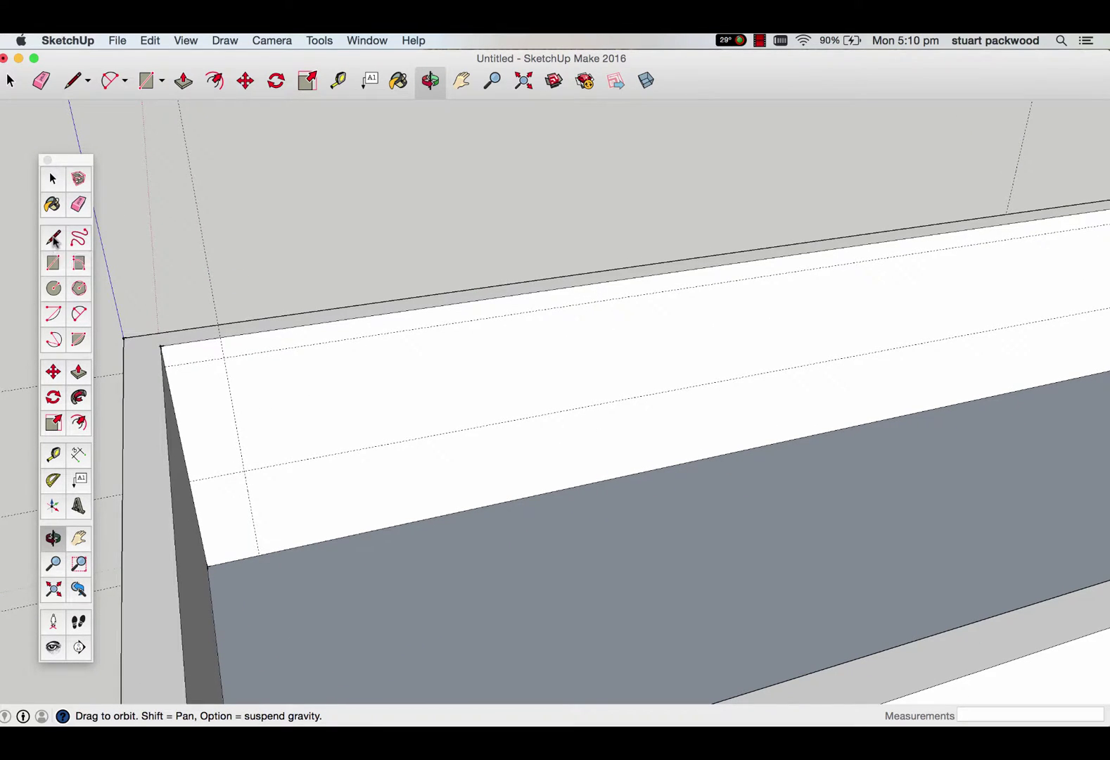
# Draw a closed 2000mm-wide window outline with lines along the guide intersections.
pyautogui.click(54, 239)
pyautogui.click(224, 358)
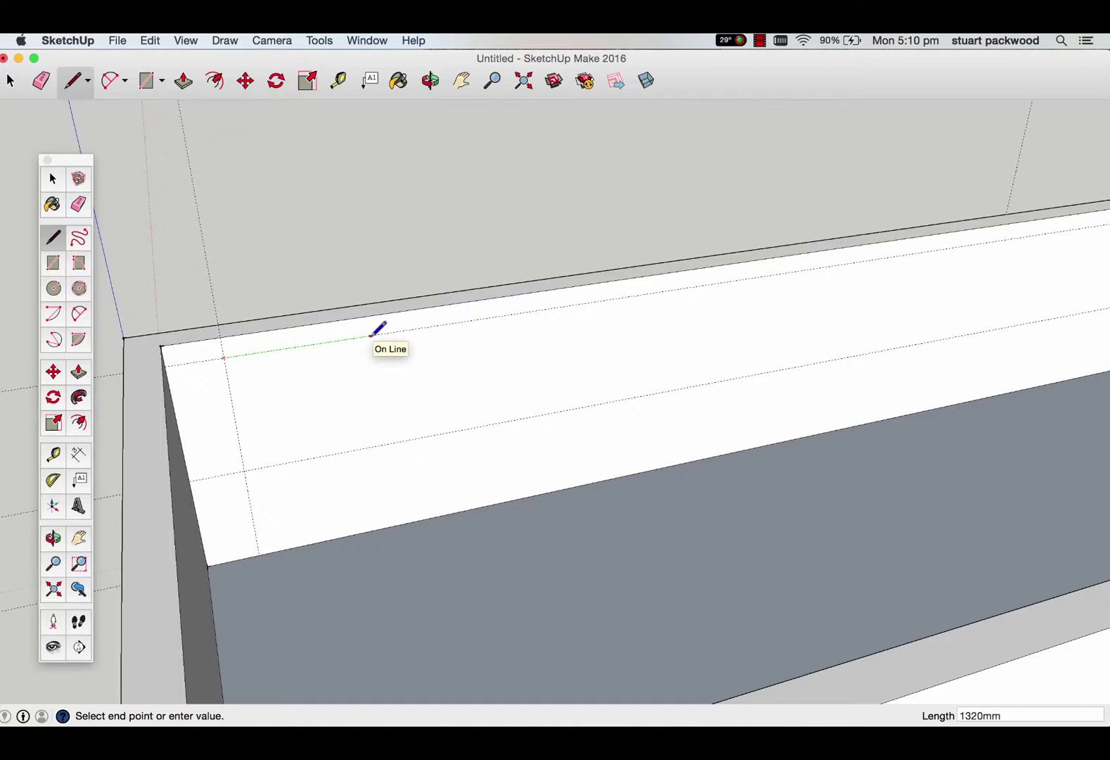
pyautogui.write('2000')
pyautogui.press('Return')
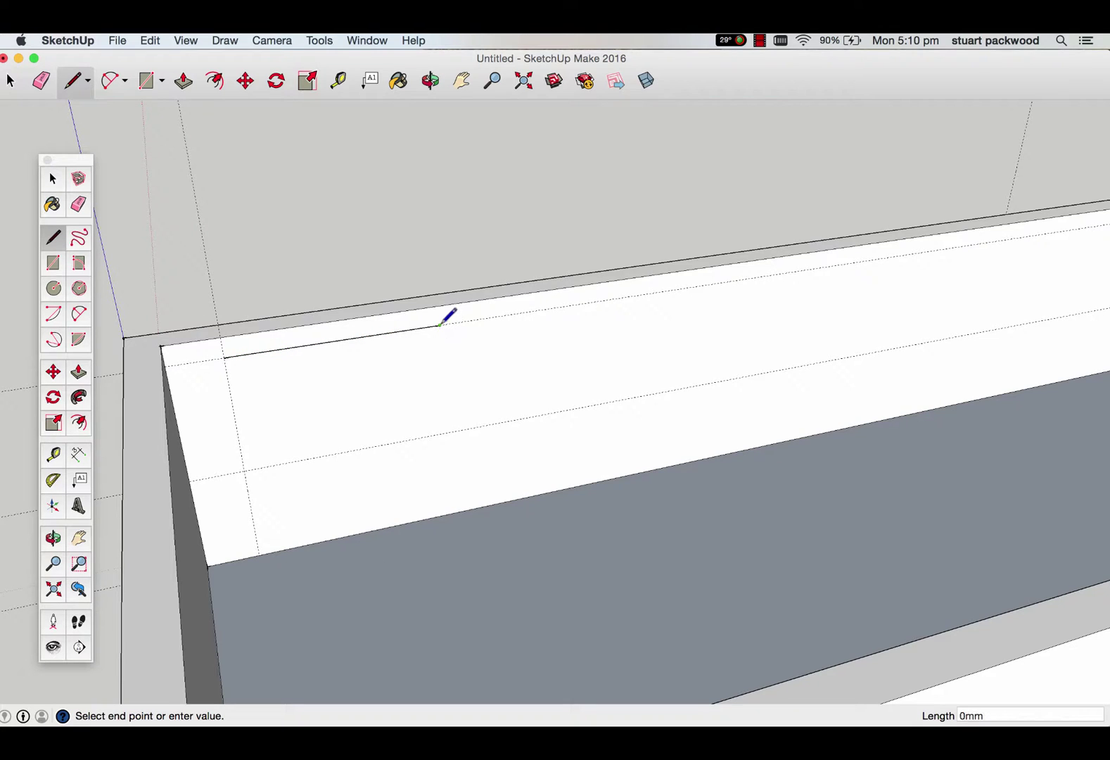
pyautogui.click(446, 432)
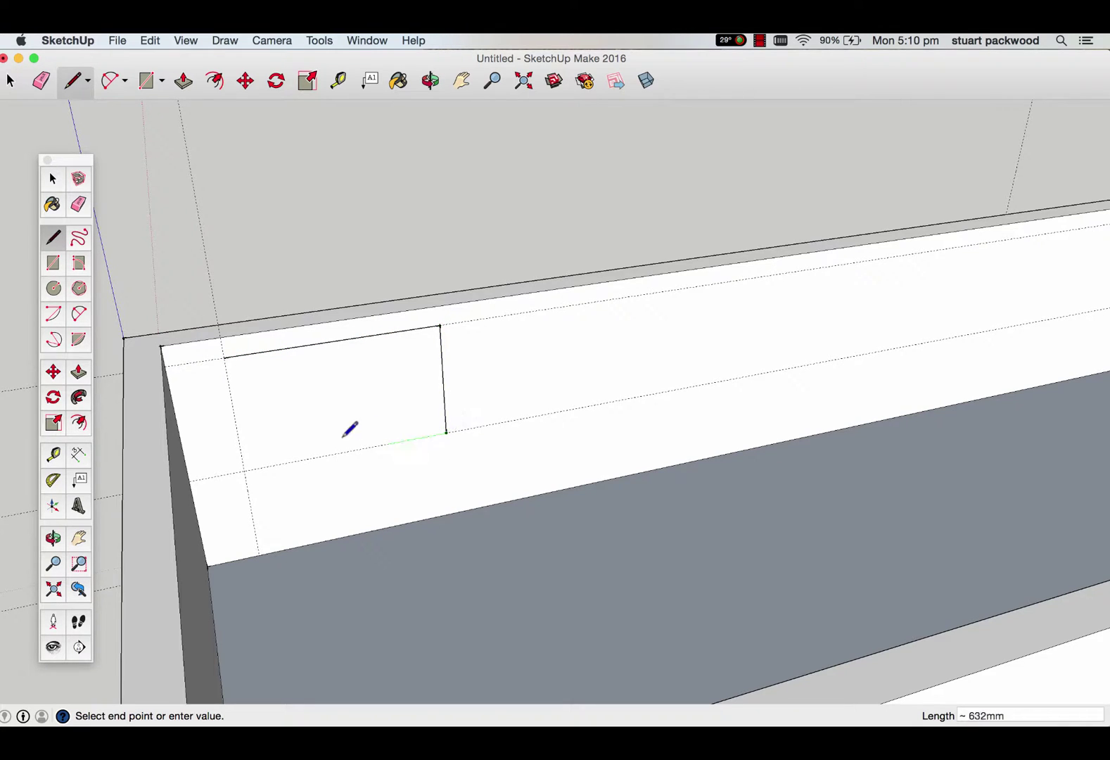
pyautogui.click(244, 470)
pyautogui.click(225, 358)
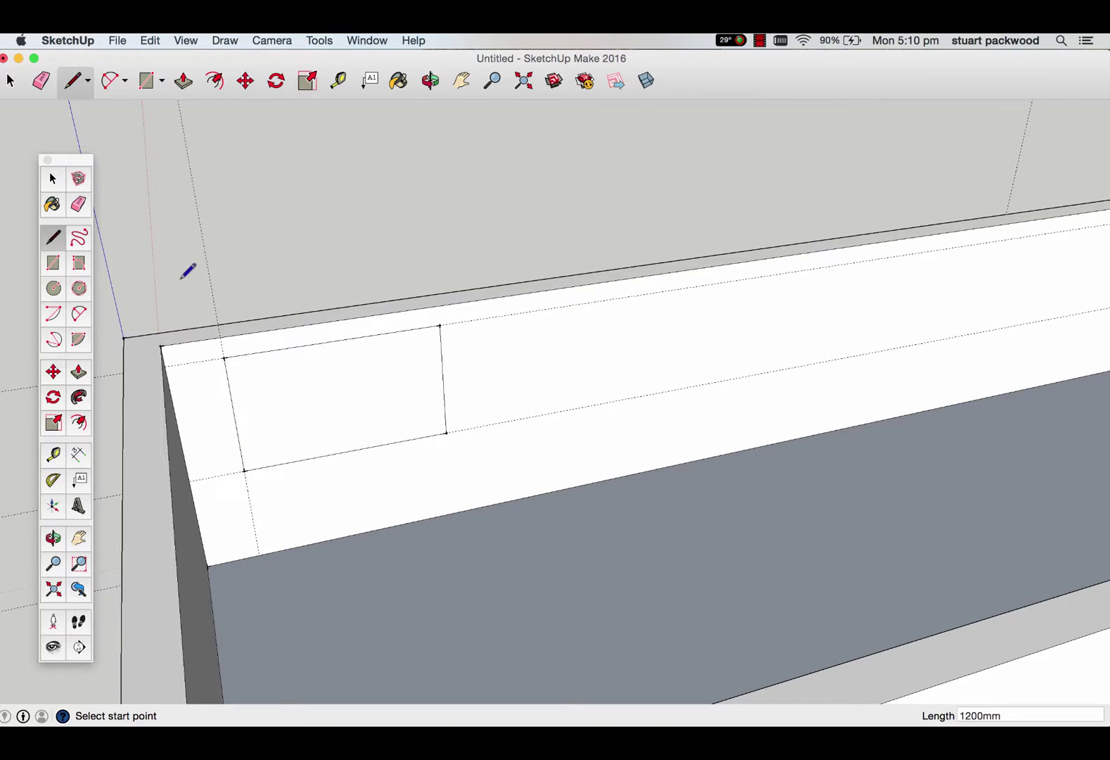
# Select the window rectangle's edges and make them a group via the right-click menu.
pyautogui.click(52, 179)
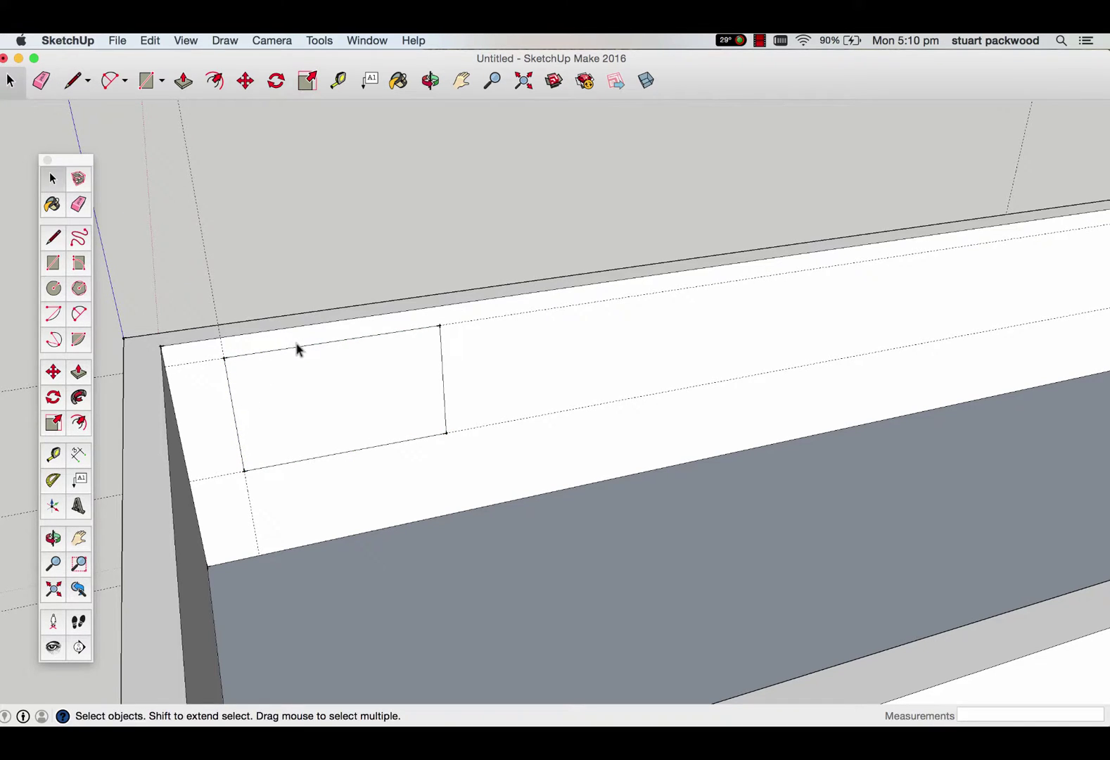
pyautogui.scroll(-3, 500, 351)
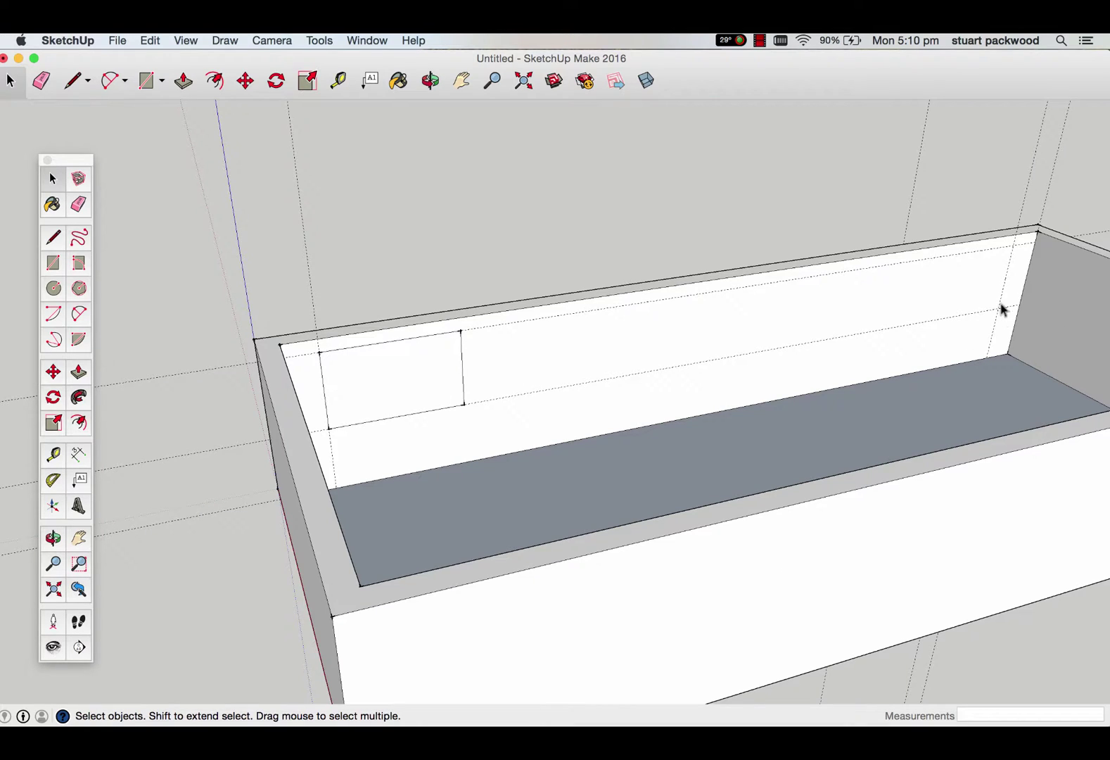
pyautogui.click(439, 340)
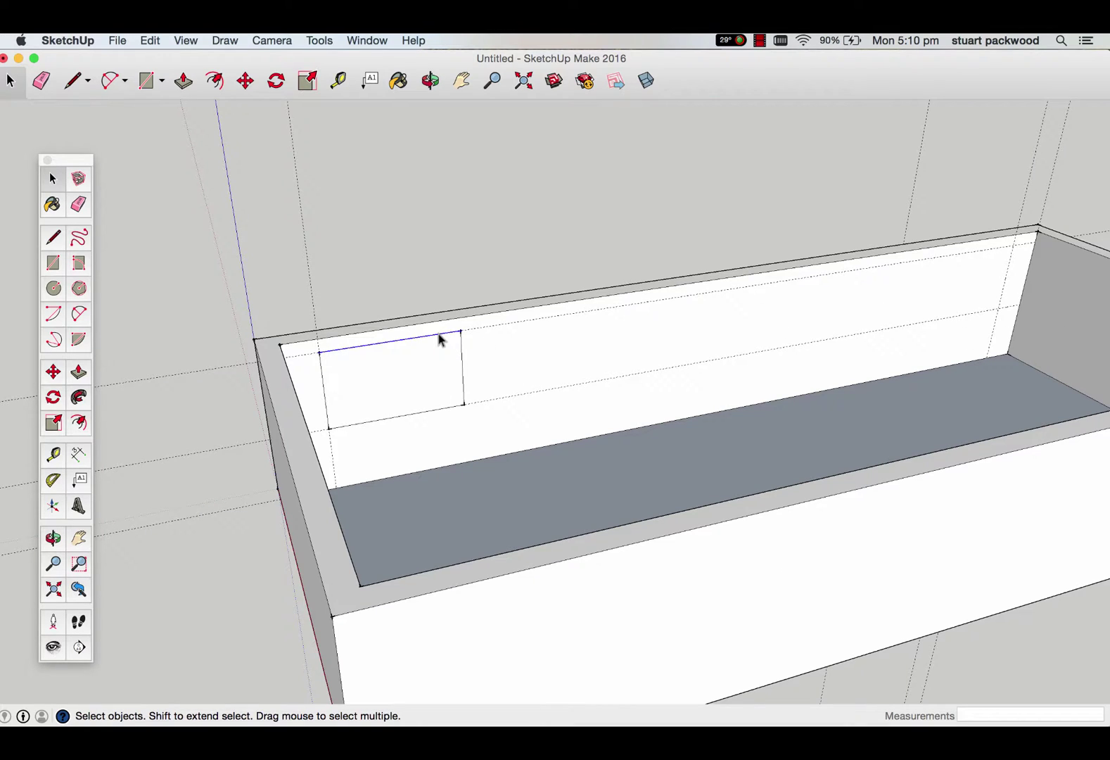
pyautogui.keyDown('shift'); pyautogui.click(463, 360); pyautogui.keyUp('shift')
pyautogui.keyDown('shift'); pyautogui.click(432, 414); pyautogui.keyUp('shift')
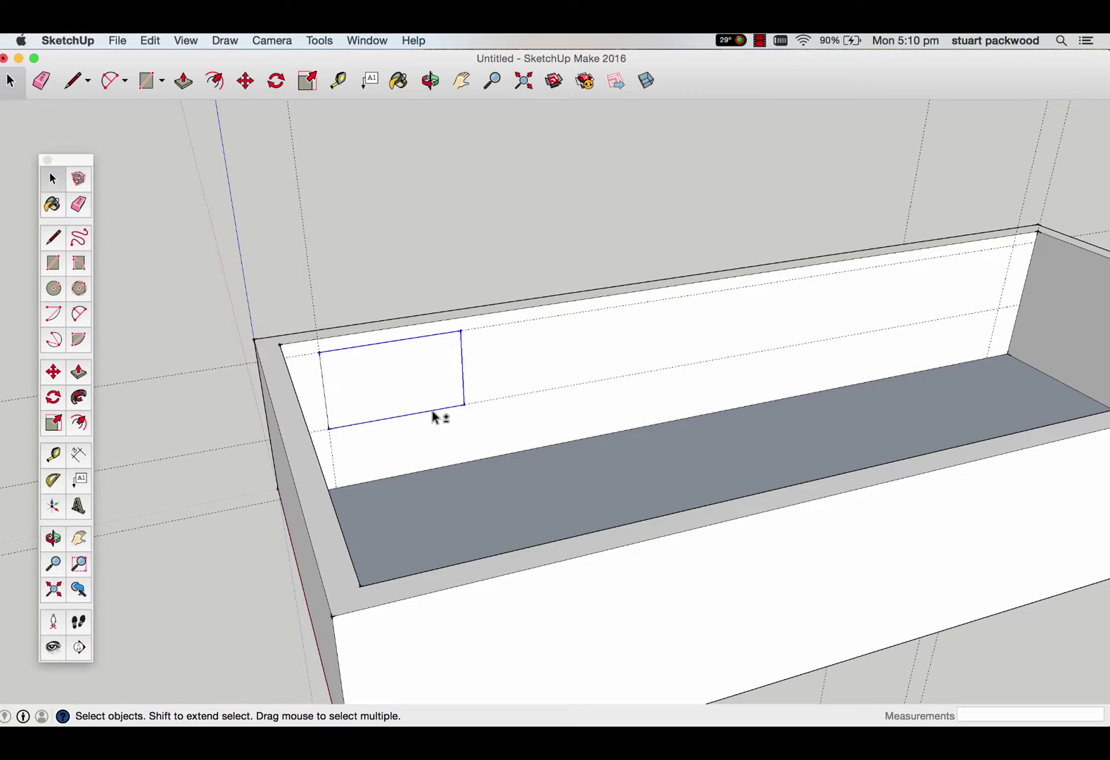
pyautogui.rightClick(386, 345)
pyautogui.rightClick(329, 391)
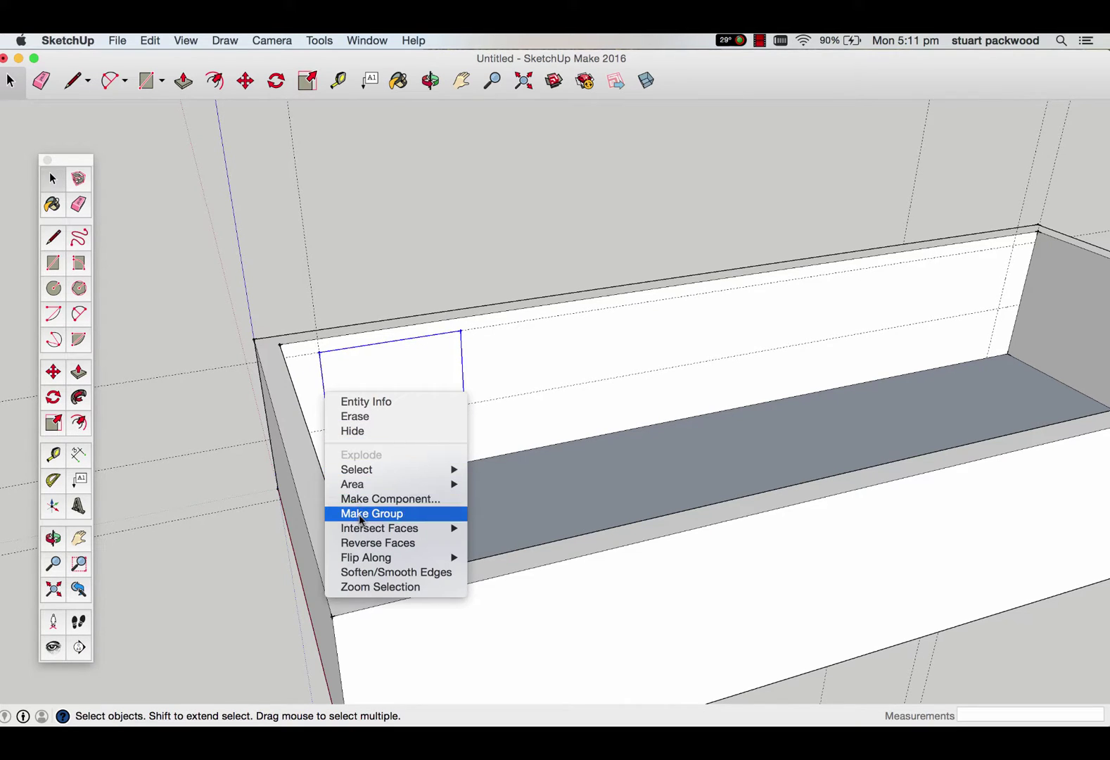
pyautogui.click(404, 512)
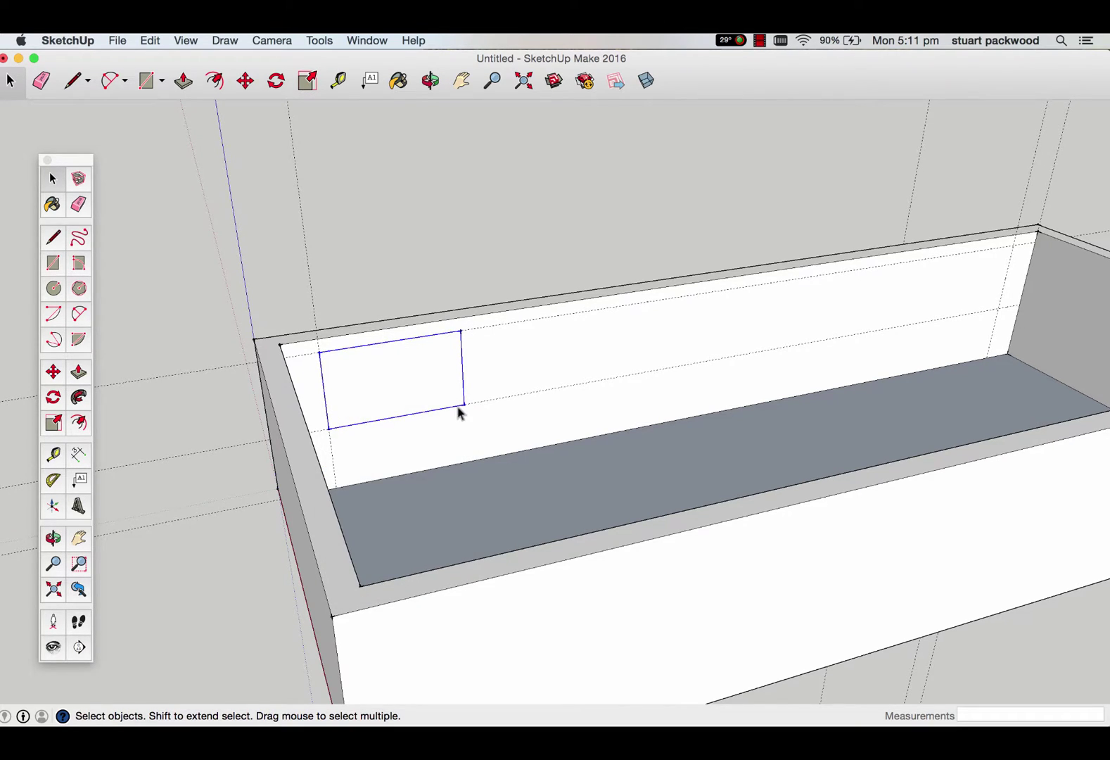
pyautogui.press('m')
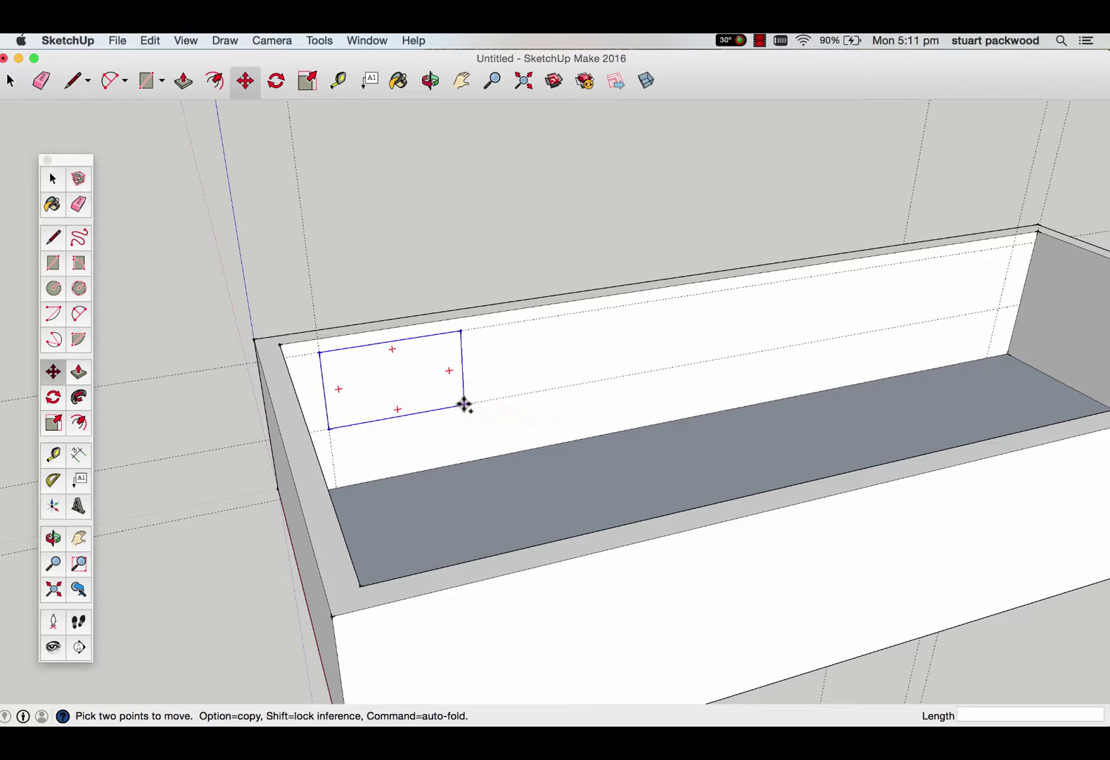
pyautogui.keyDown('alt'); pyautogui.click(464, 405); pyautogui.keyUp('alt')
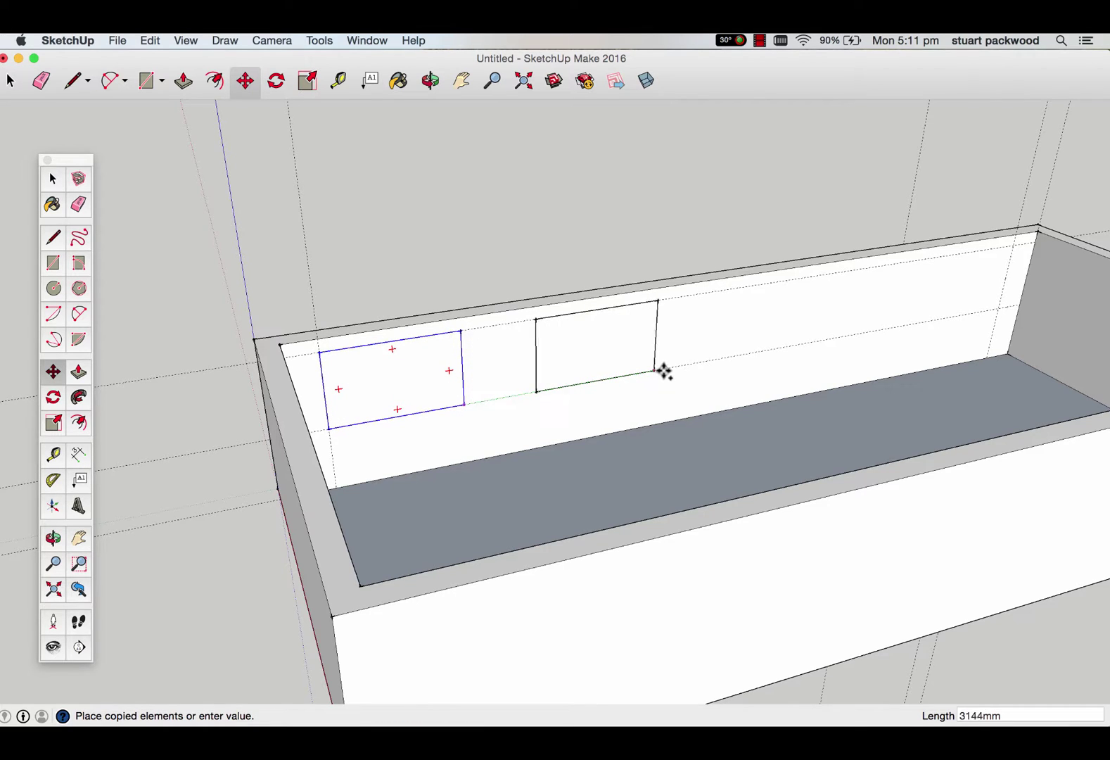
pyautogui.click(997, 308)
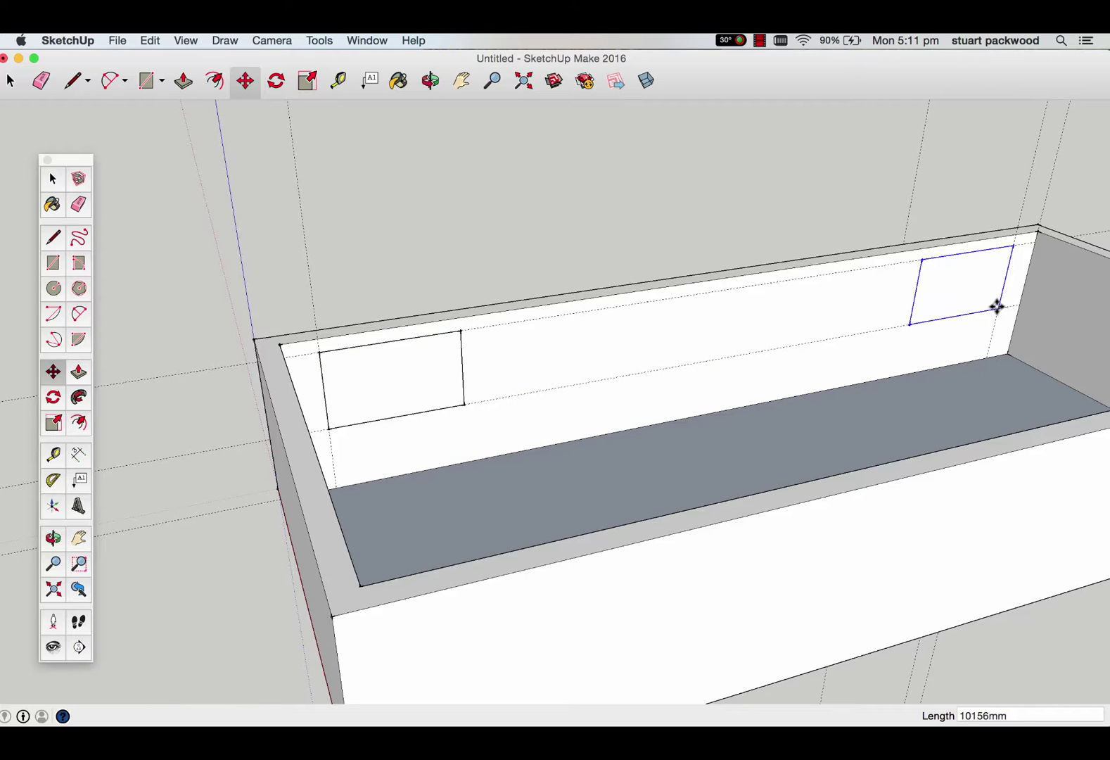
pyautogui.write('/3')
pyautogui.press('Return')
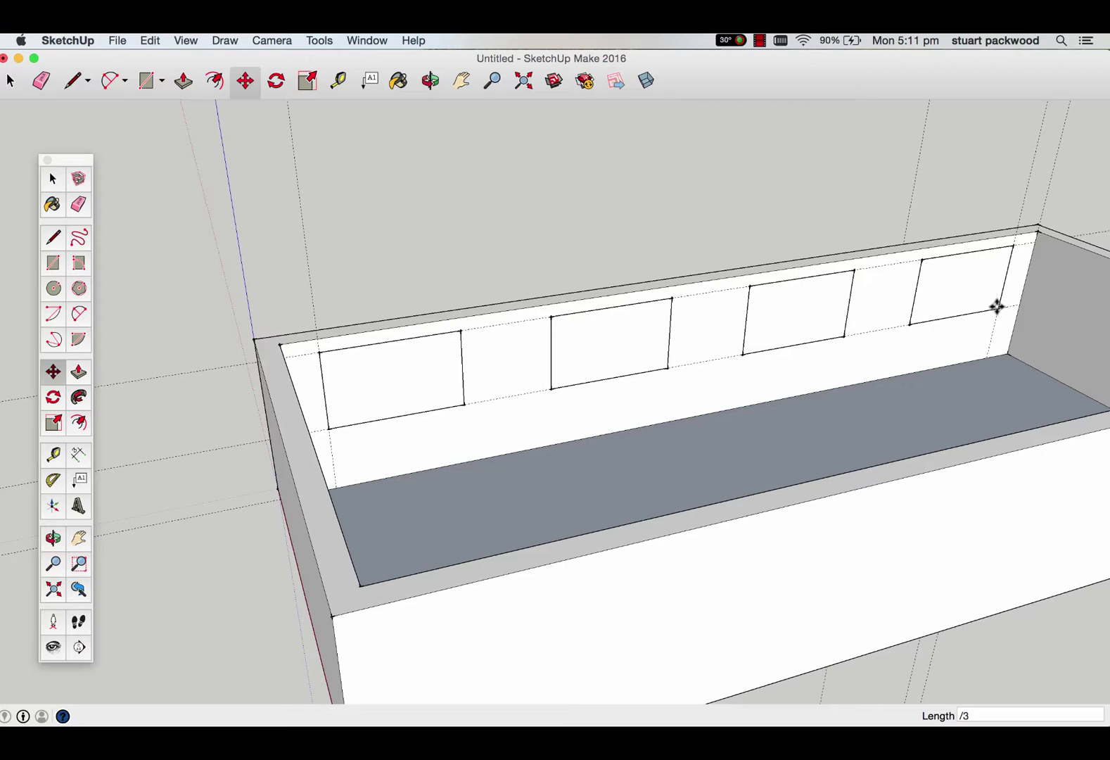
pyautogui.press('super+z')
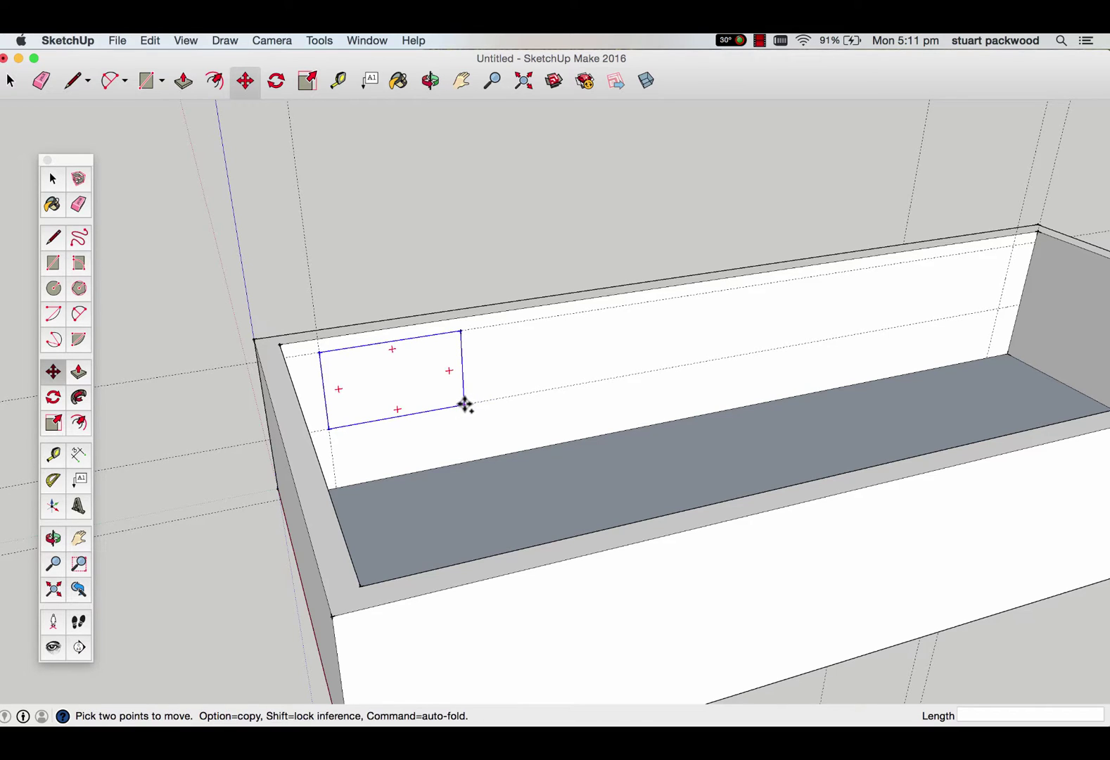
# Copy the window group to the wall's far end and enter /4 for five evenly spaced windows.
pyautogui.keyDown('alt'); pyautogui.click(464, 406); pyautogui.keyUp('alt')
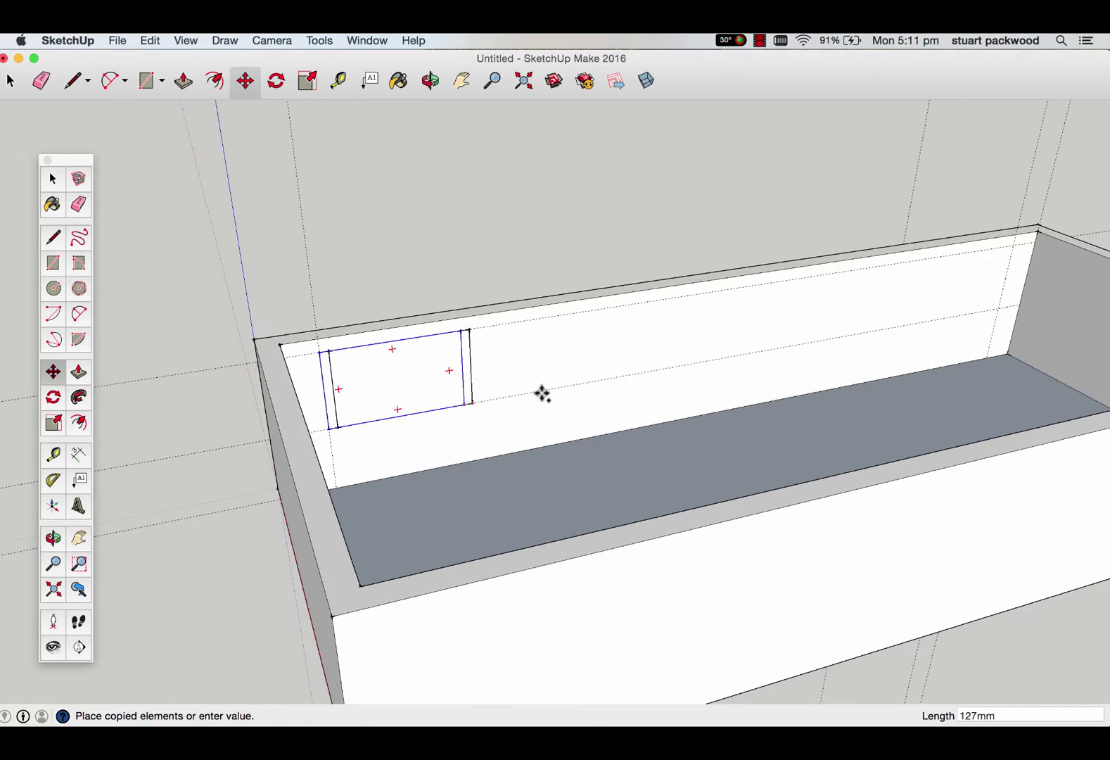
pyautogui.click(997, 307)
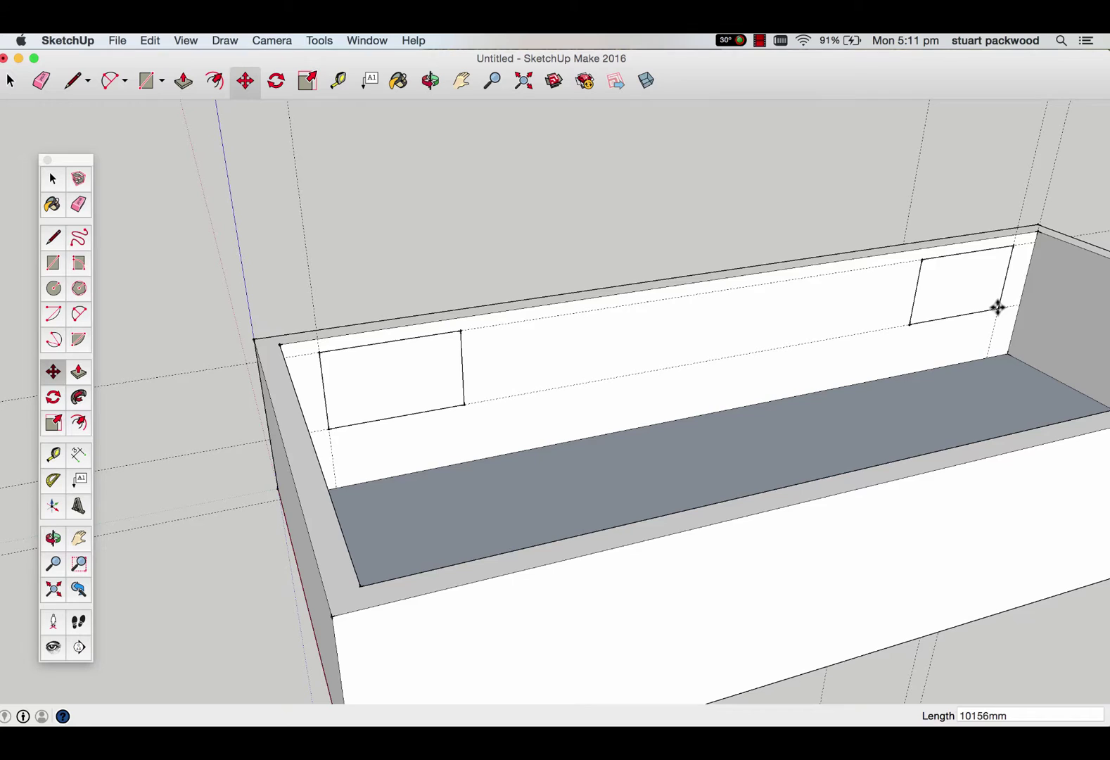
pyautogui.write('/4')
pyautogui.press('Return')
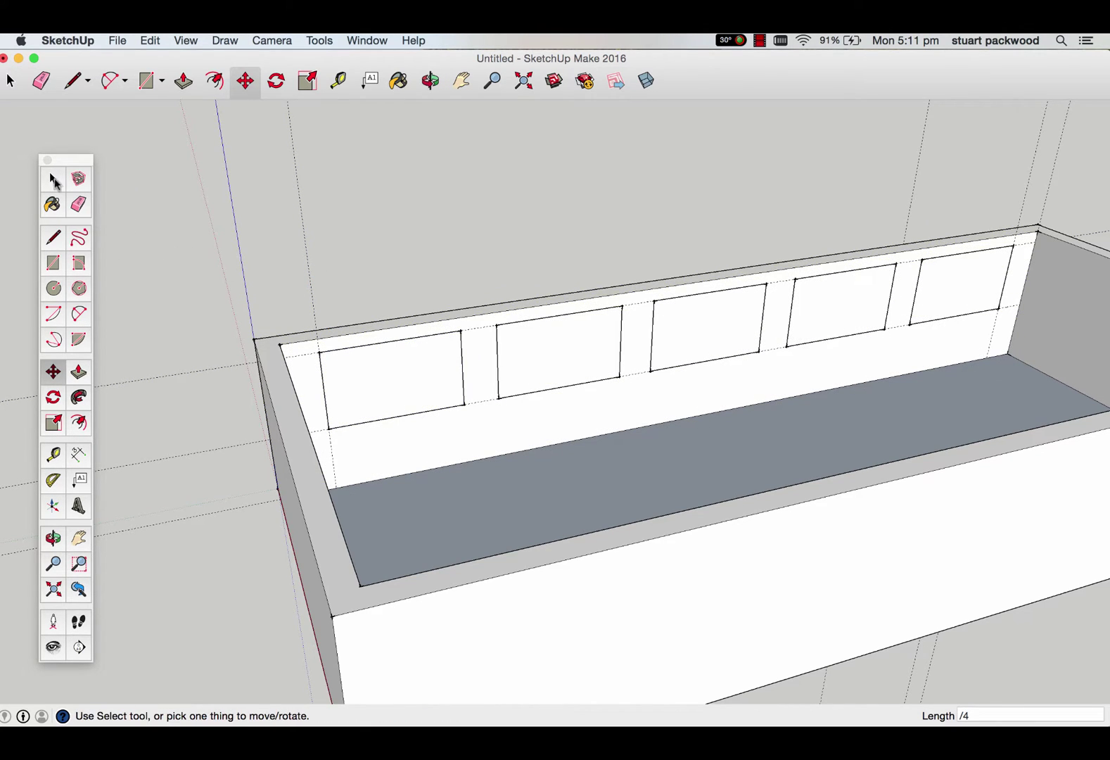
pyautogui.click(52, 178)
pyautogui.click(366, 378)
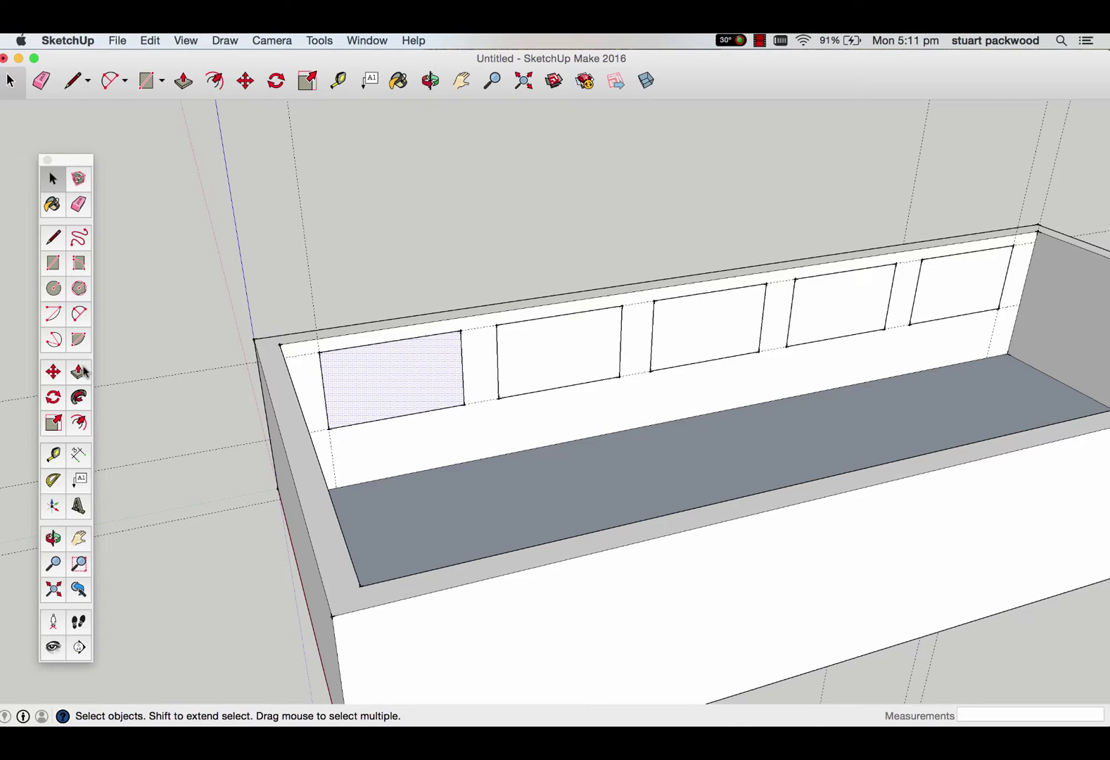
pyautogui.click(78, 372)
pyautogui.click(385, 404)
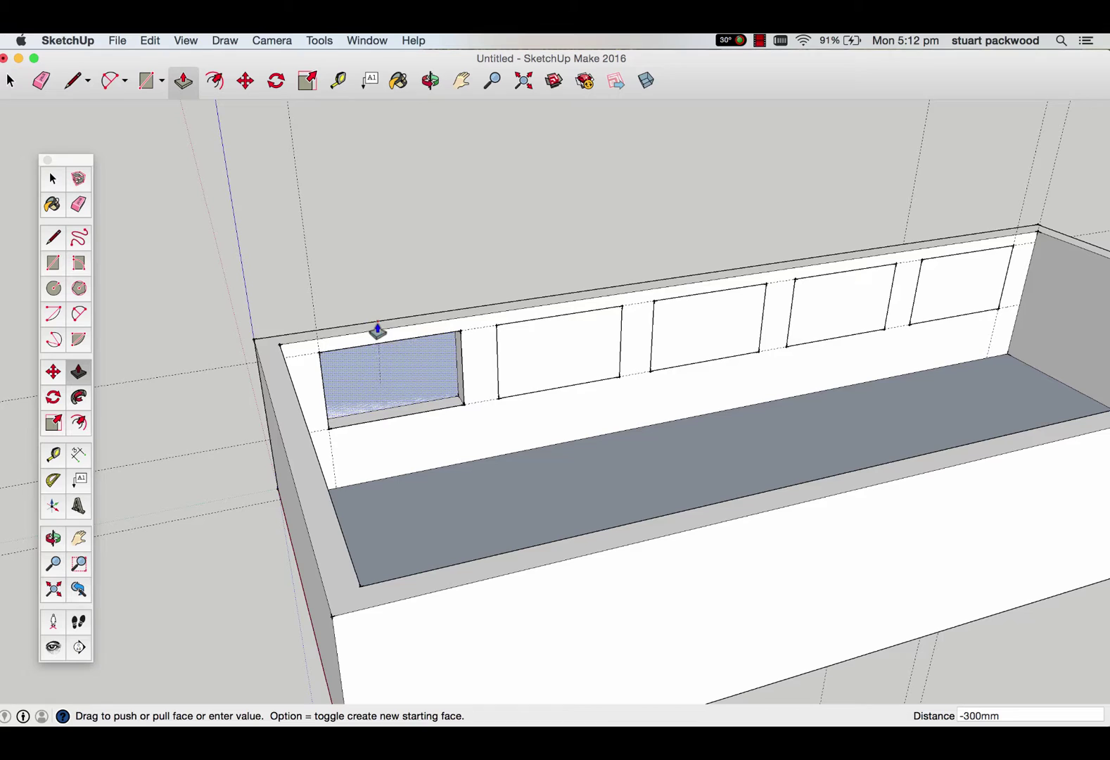
pyautogui.click(378, 331)
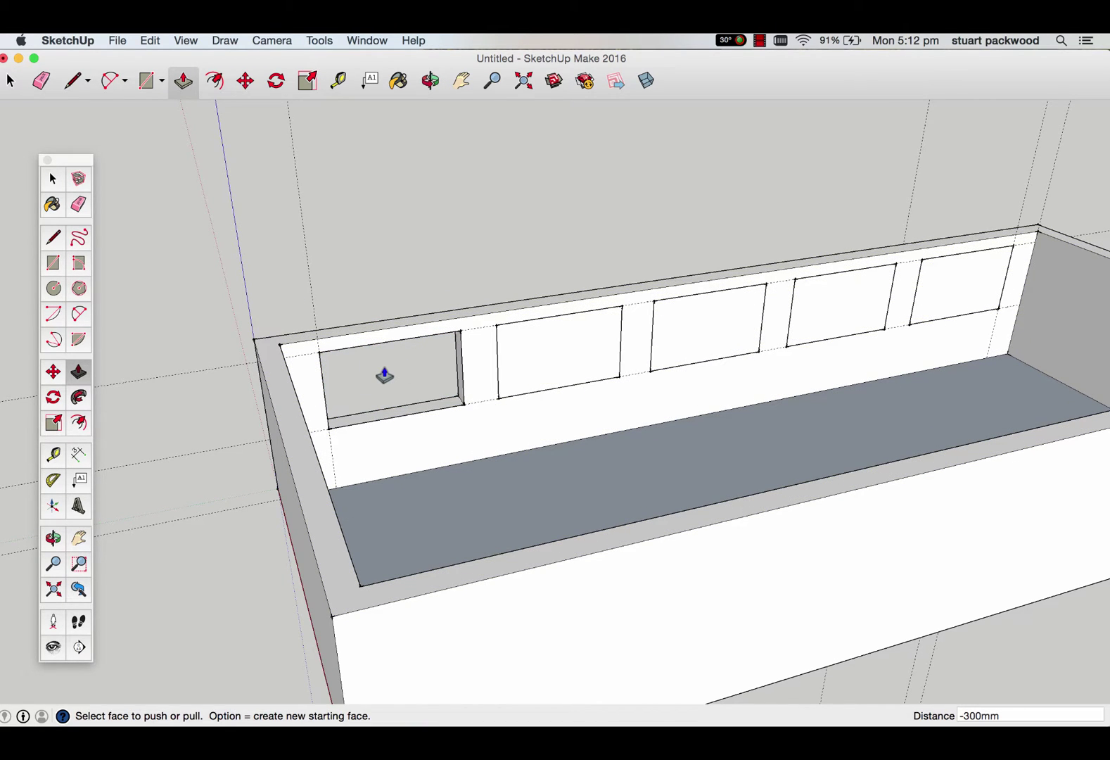
pyautogui.press('super+z')
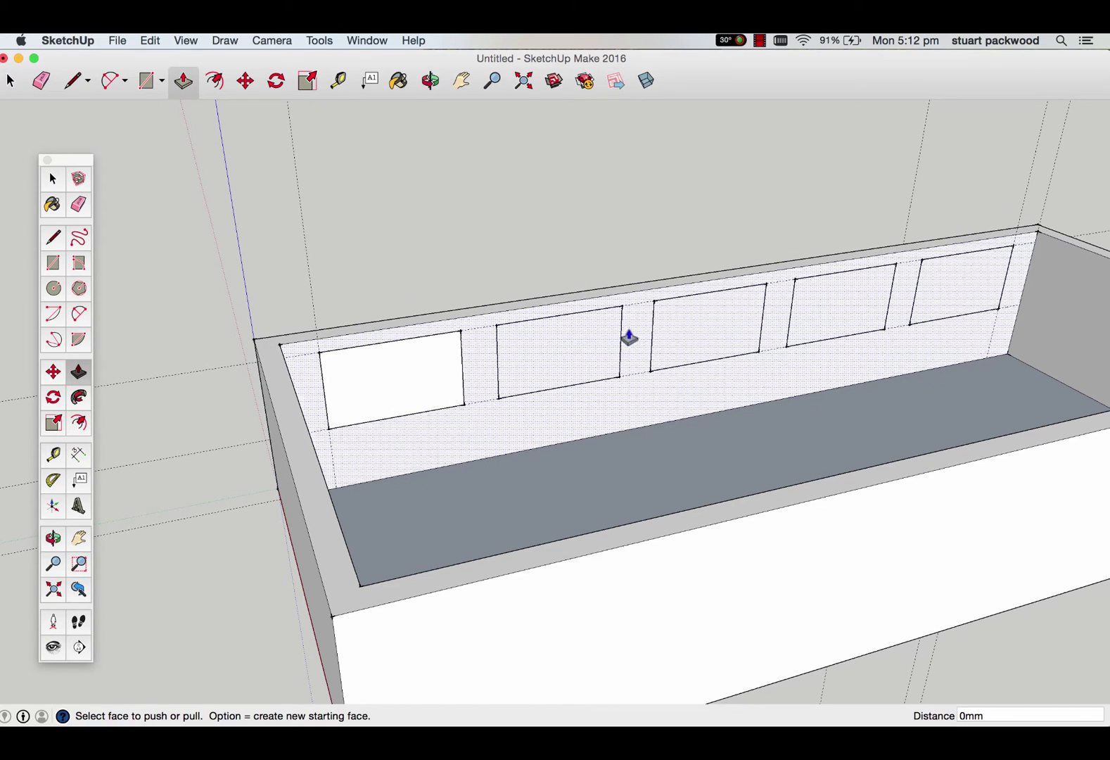
pyautogui.press('space')
pyautogui.scroll(4, 736, 293)
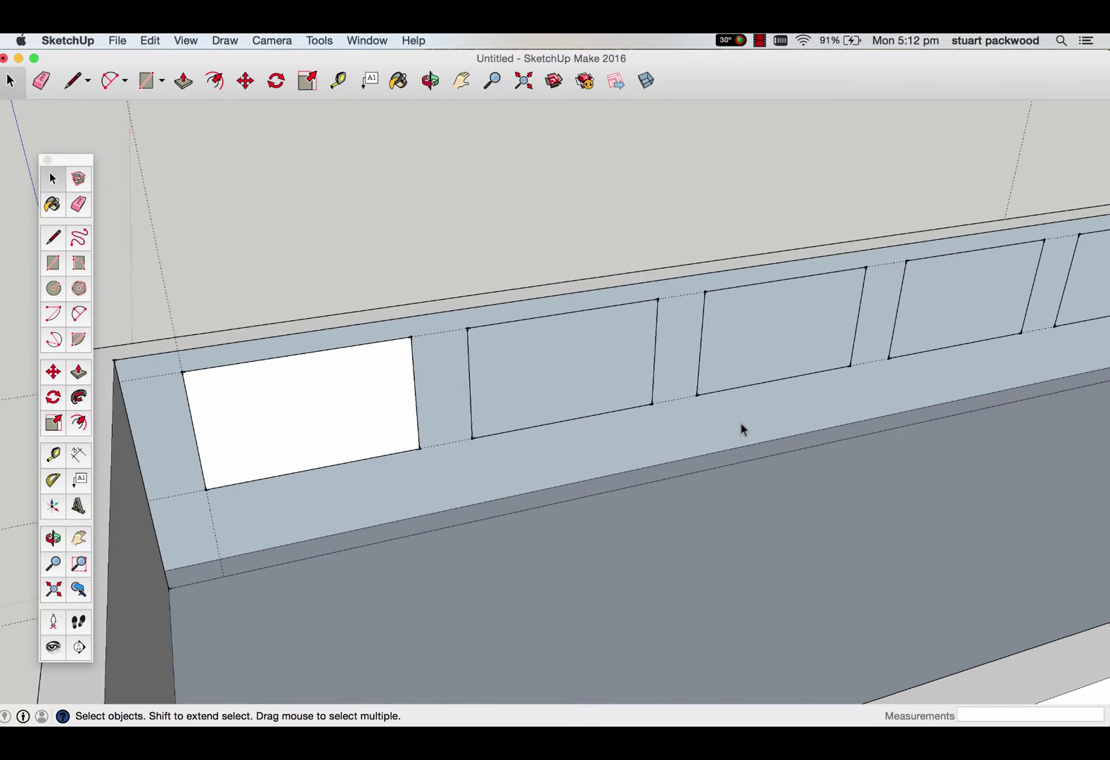
# Explode the first window rectangle group into plain geometry on the wall.
pyautogui.click(741, 424)
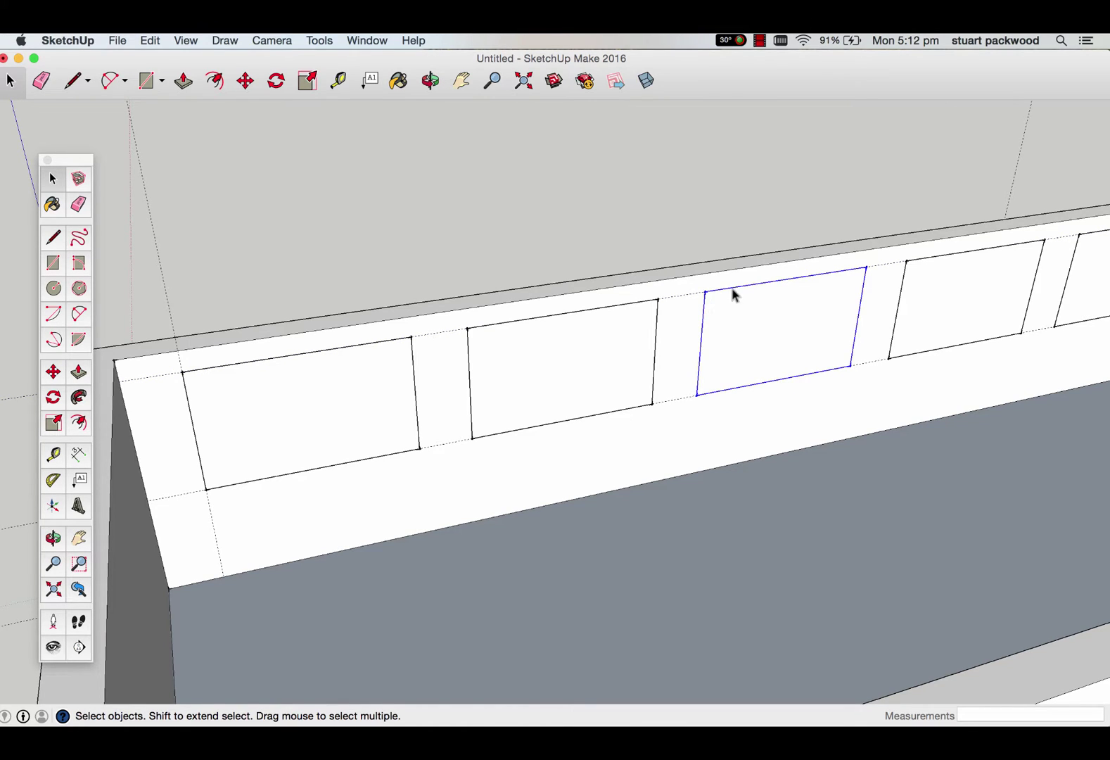
pyautogui.rightClick(701, 339)
pyautogui.click(744, 405)
pyautogui.click(714, 394)
pyautogui.rightClick(701, 363)
pyautogui.click(728, 436)
# Explode the next window rectangle group along the wall.
pyautogui.click(654, 369)
pyautogui.rightClick(654, 367)
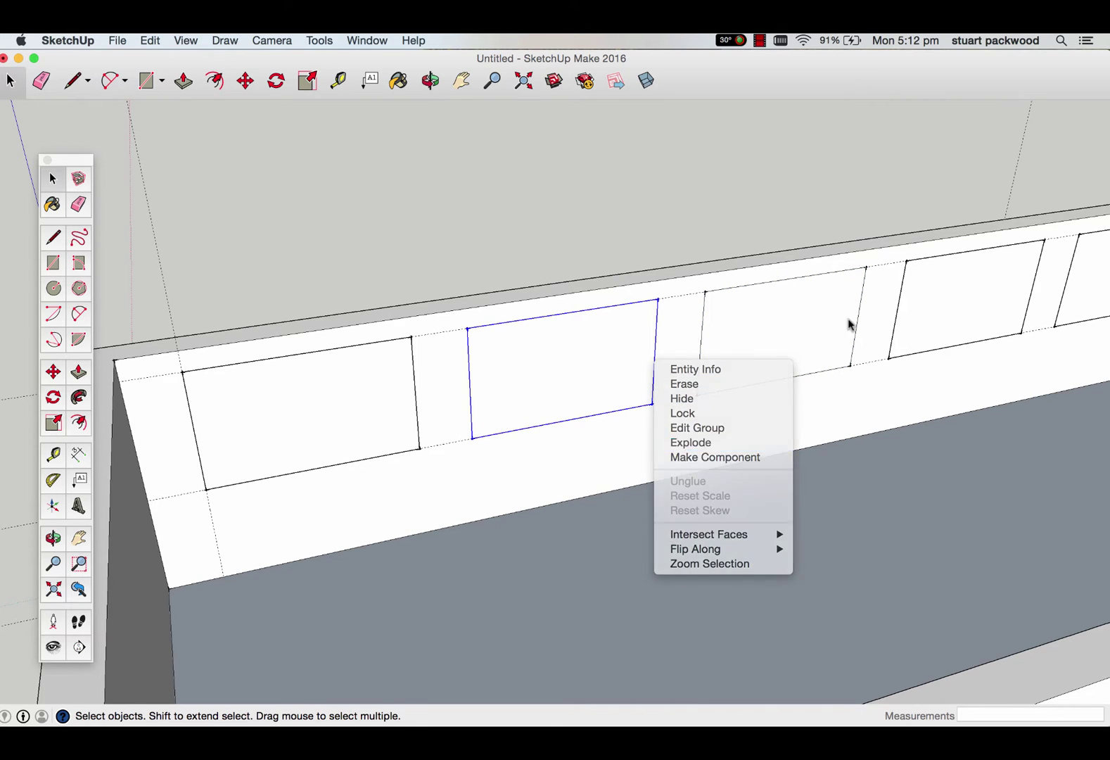
pyautogui.click(906, 323)
pyautogui.click(897, 321)
pyautogui.rightClick(896, 317)
pyautogui.click(914, 397)
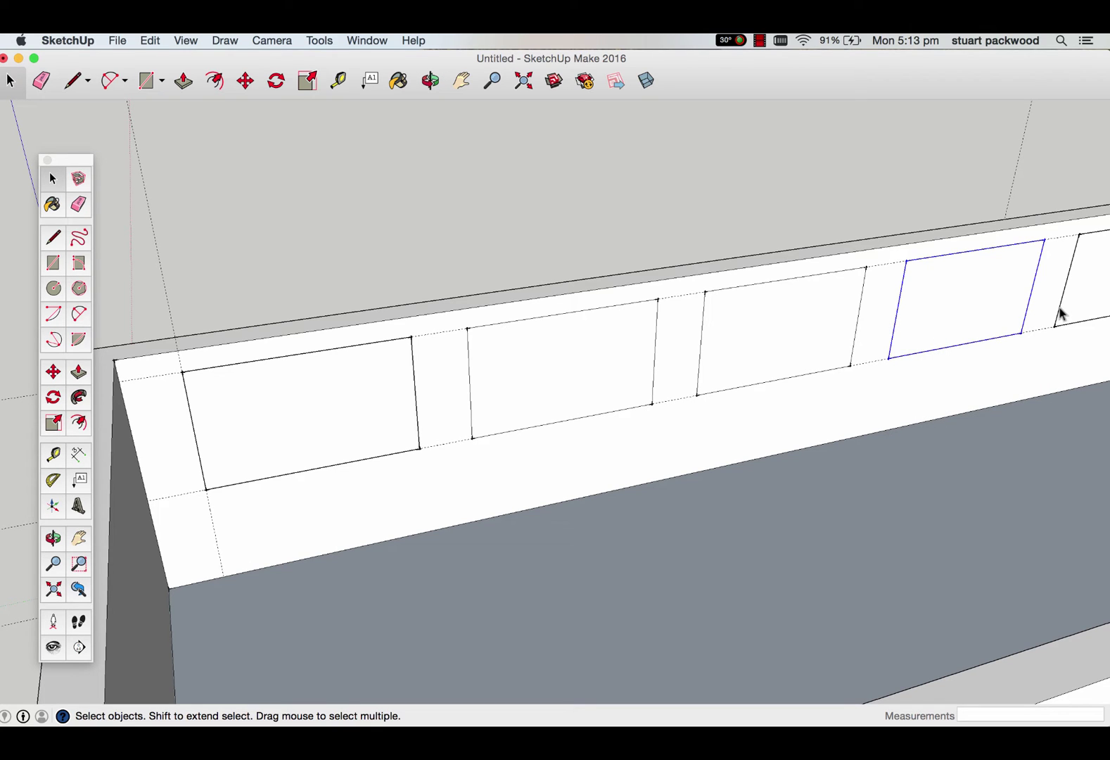
# Orbit to the far end of the wall and select the rightmost rectangle's face.
pyautogui.click(1060, 315)
pyautogui.rightClick(1060, 314)
pyautogui.moveTo(1060, 314); pyautogui.dragTo(788, 332, button='middle')
pyautogui.click(827, 318)
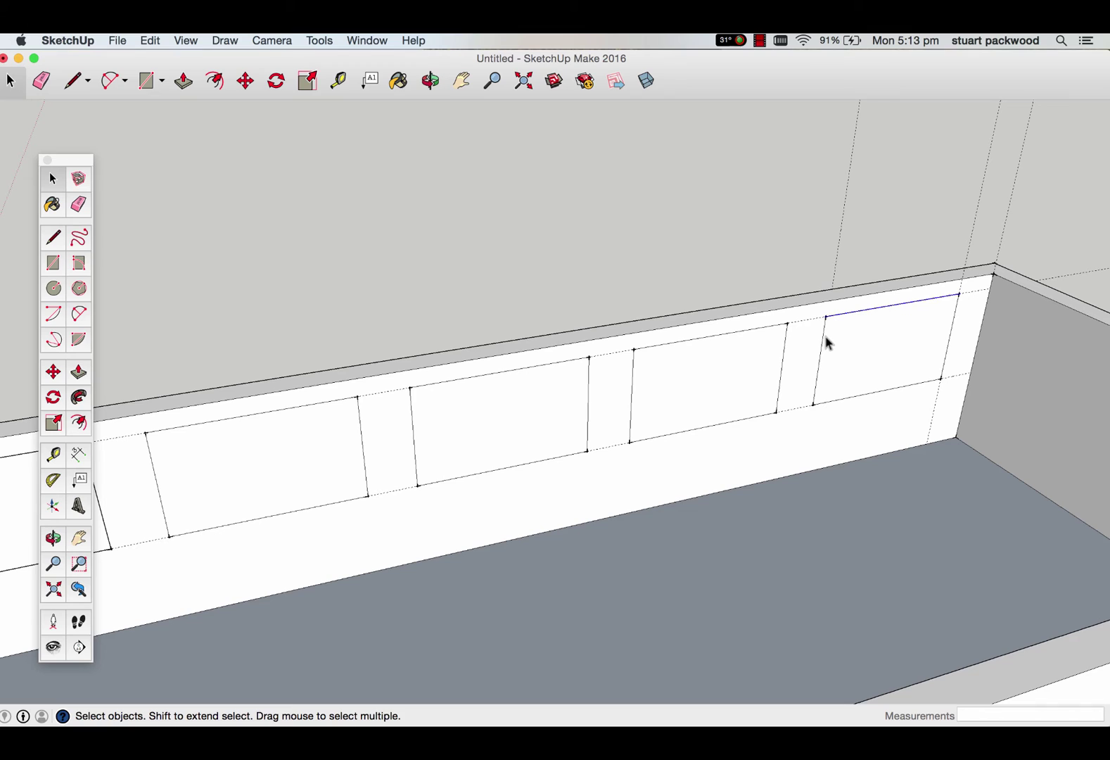
pyautogui.click(823, 339)
pyautogui.click(875, 387)
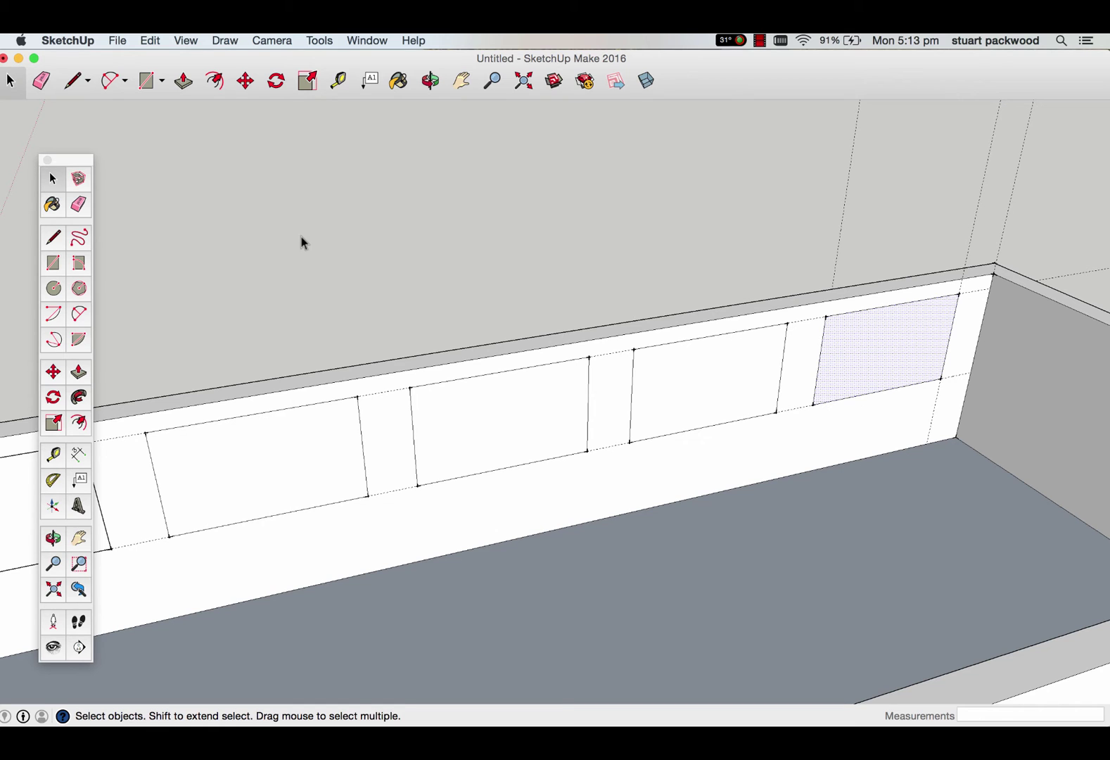
# Orbit to face the wall panels, then try and undo a push on the right-hand panel.
pyautogui.press('o')
pyautogui.moveTo(387, 305); pyautogui.dragTo(605, 224)
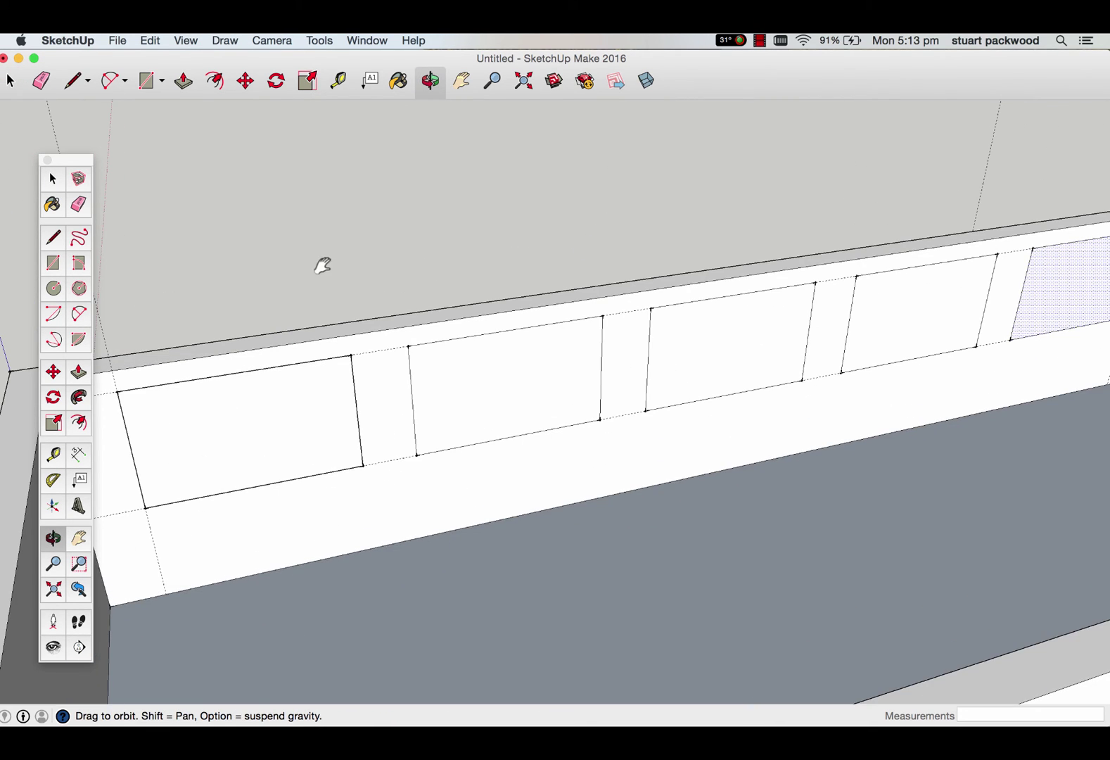
pyautogui.moveTo(322, 259); pyautogui.dragTo(322, 325)
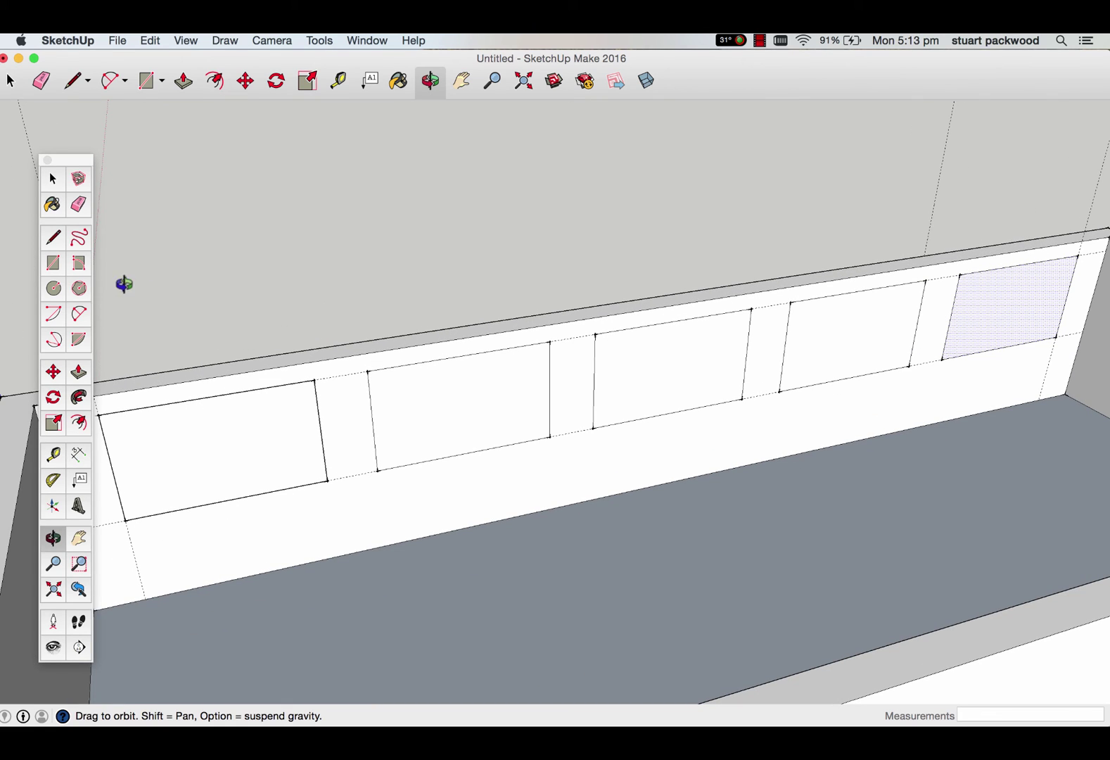
pyautogui.click(78, 371)
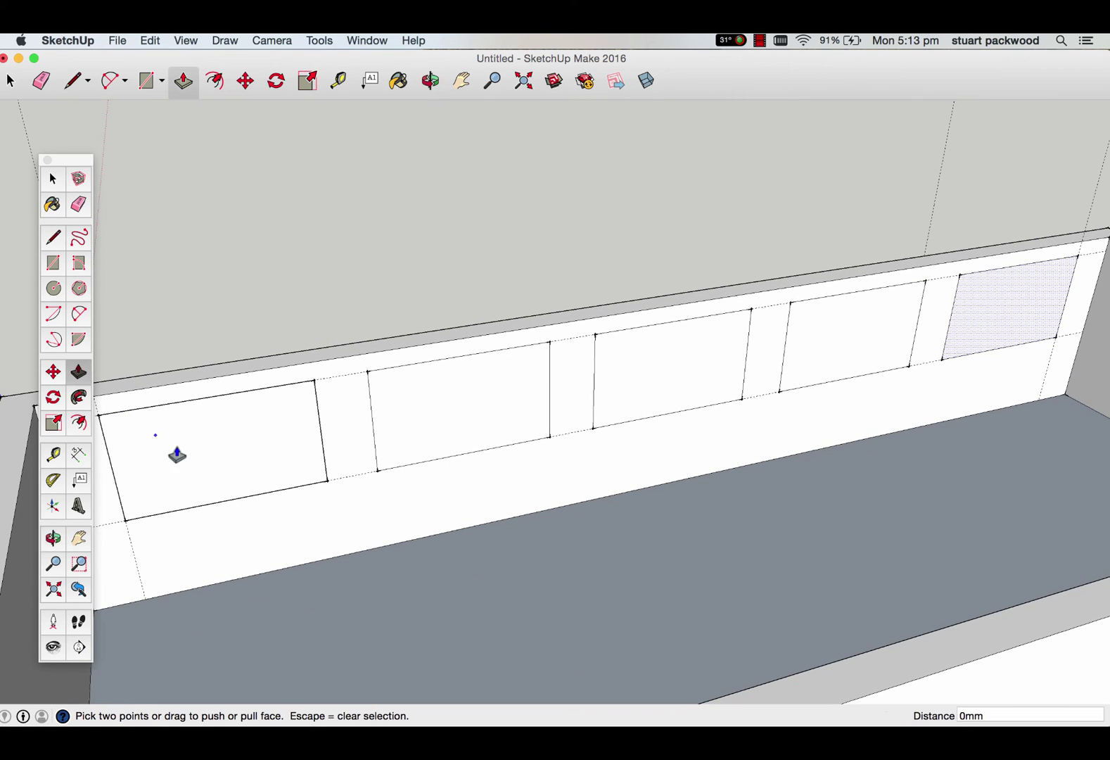
pyautogui.click(265, 446)
pyautogui.click(256, 423)
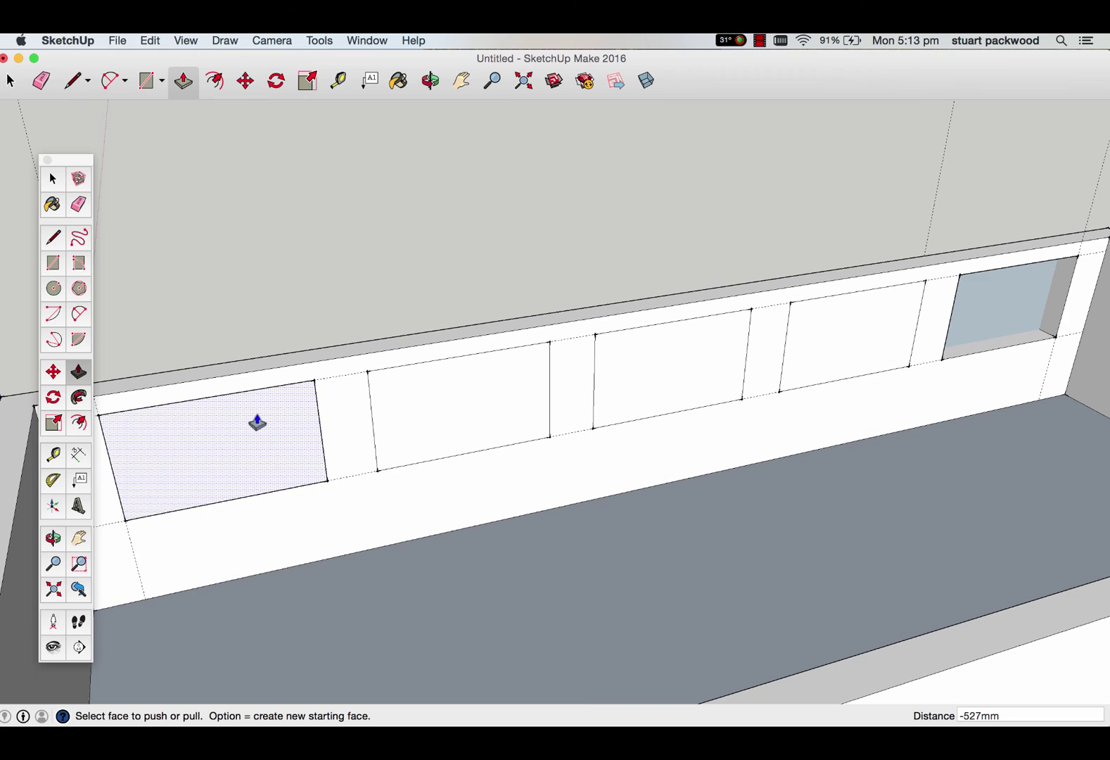
pyautogui.press('super+z')
# Push the left window panel 300mm through the wall.
pyautogui.click(54, 180)
pyautogui.click(206, 445)
pyautogui.click(78, 373)
pyautogui.click(206, 432)
pyautogui.click(217, 371)
# Repeat the 300mm cut on the remaining four panels, ending at the rightmost.
pyautogui.doubleClick(442, 409)
pyautogui.doubleClick(669, 391)
pyautogui.doubleClick(881, 357)
pyautogui.doubleClick(982, 324)
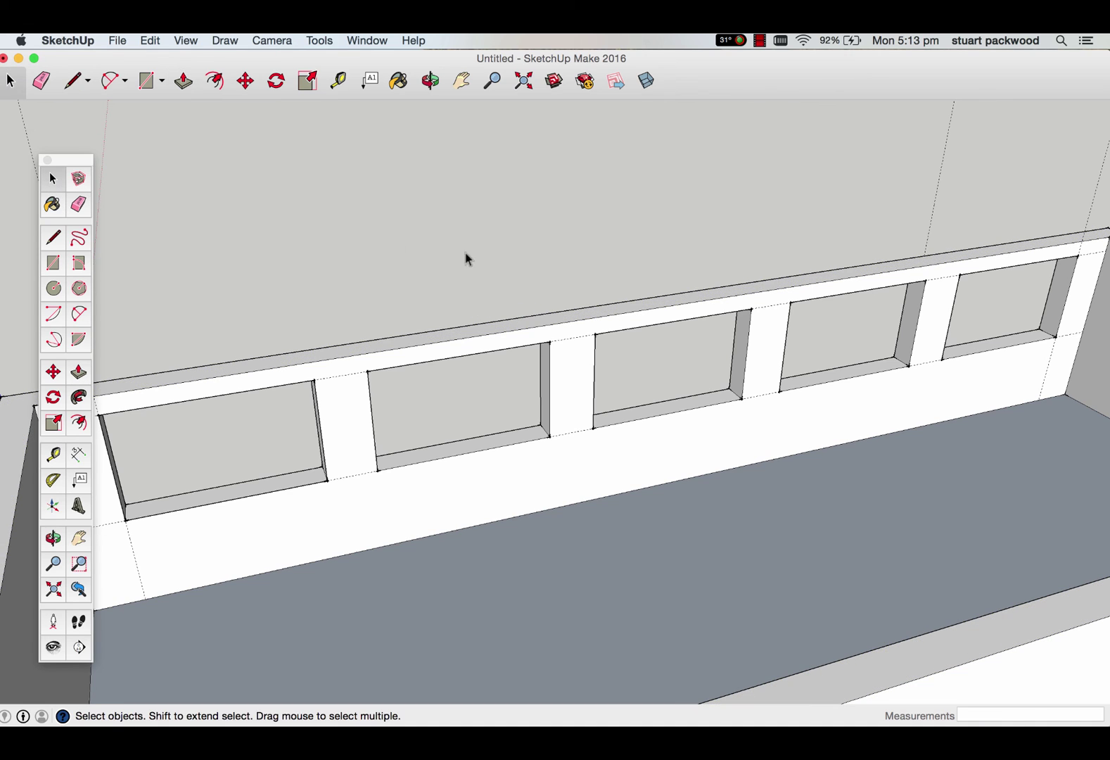